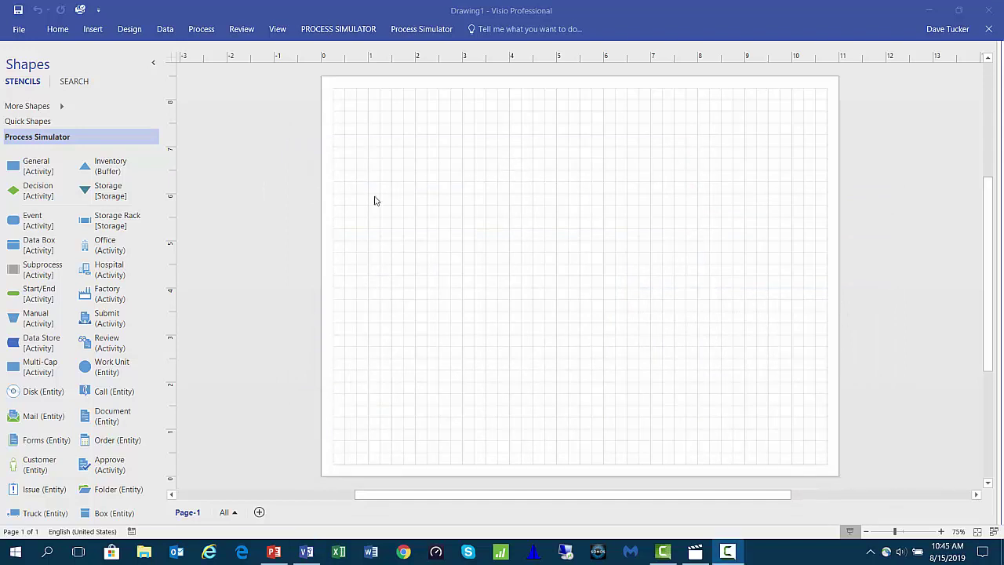
Examine the standard Visio command sets from Home to View, then bring up the Process Simulator commands.
left_click(57, 31)
left_click(58, 31)
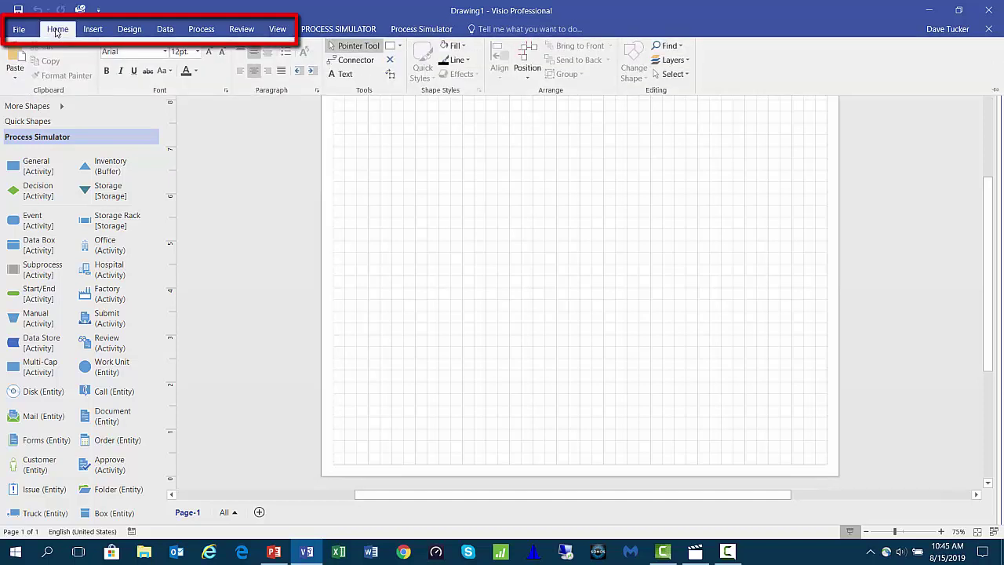
left_click(98, 31)
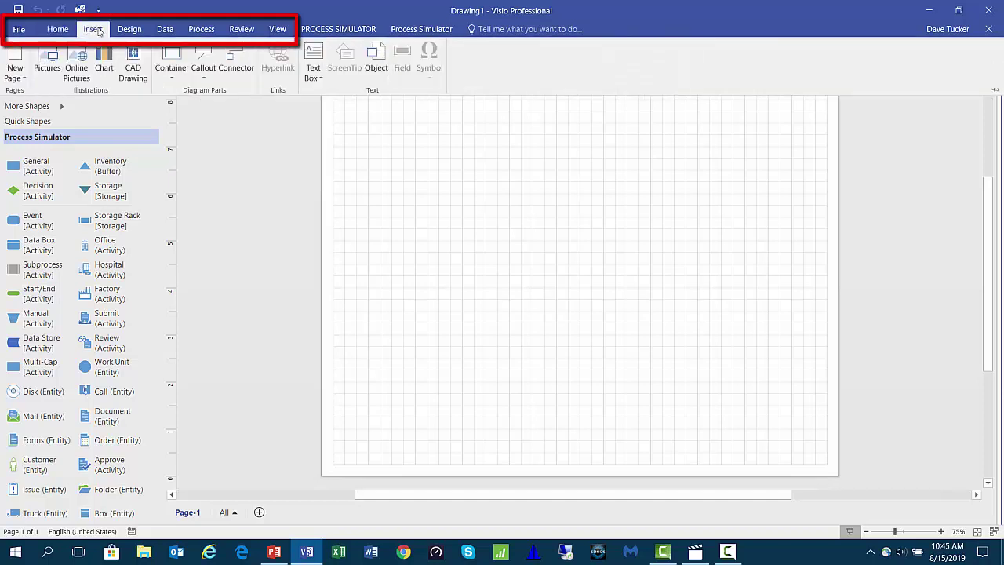
left_click(131, 31)
left_click(165, 31)
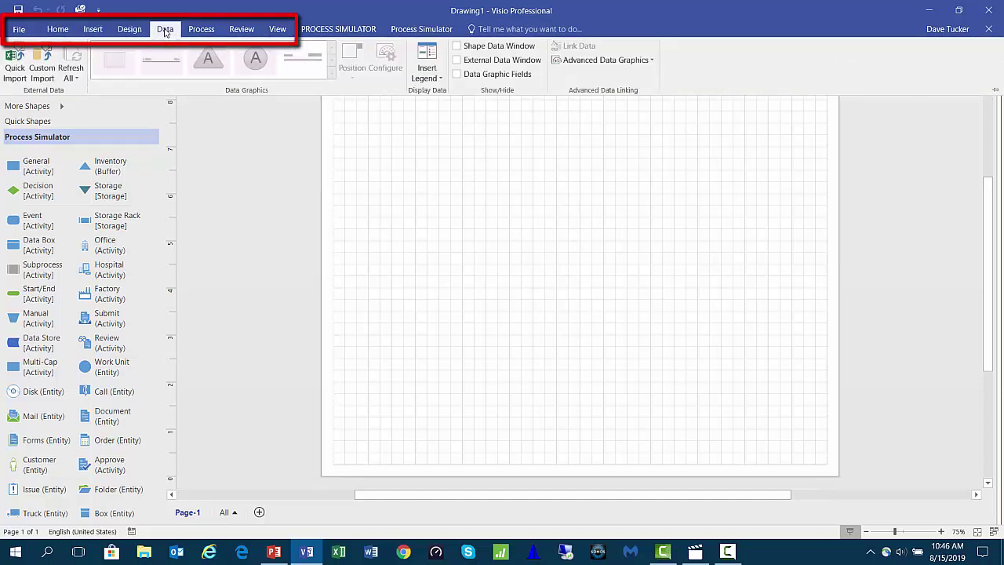
left_click(205, 31)
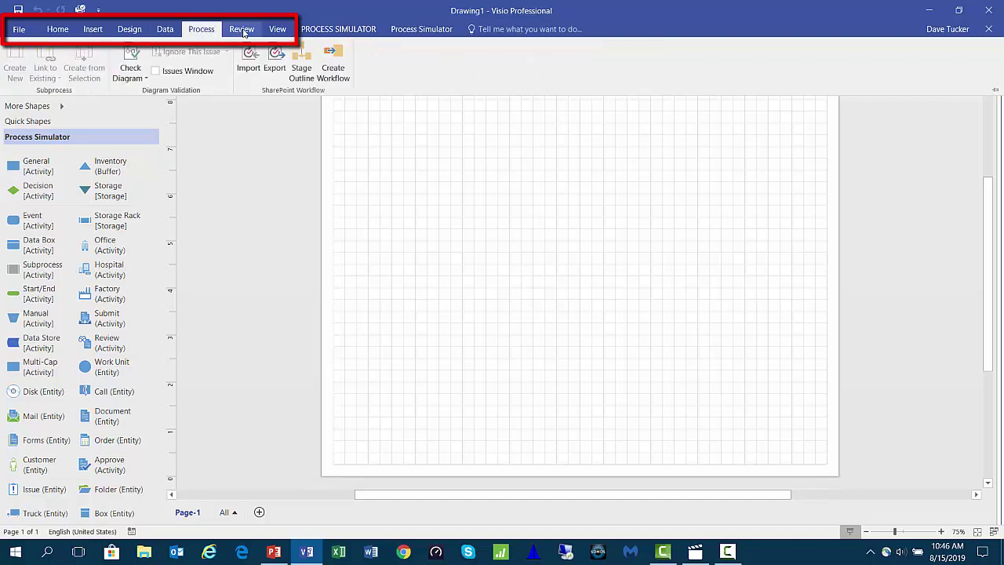
left_click(239, 31)
left_click(276, 32)
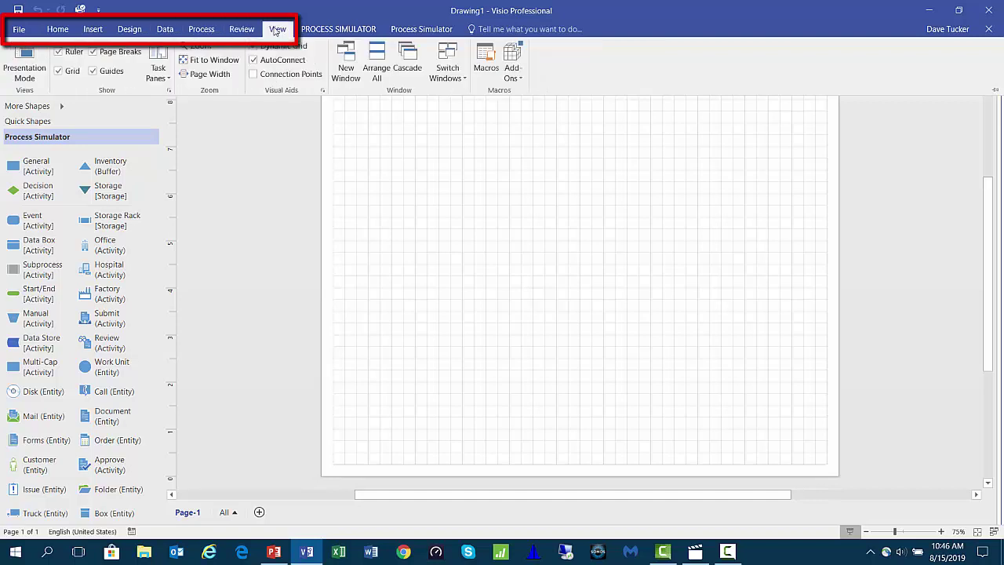
left_click(427, 30)
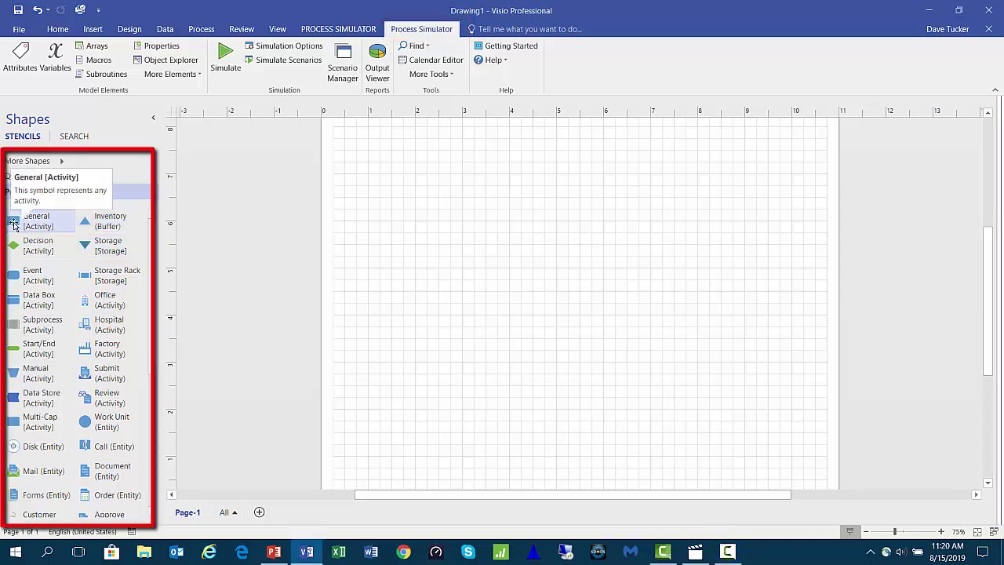
Place a General activity on the page, duplicate it twice, and arrange the three shapes in an evenly spaced horizontal row.
left_click_drag(13, 224, 518, 241)
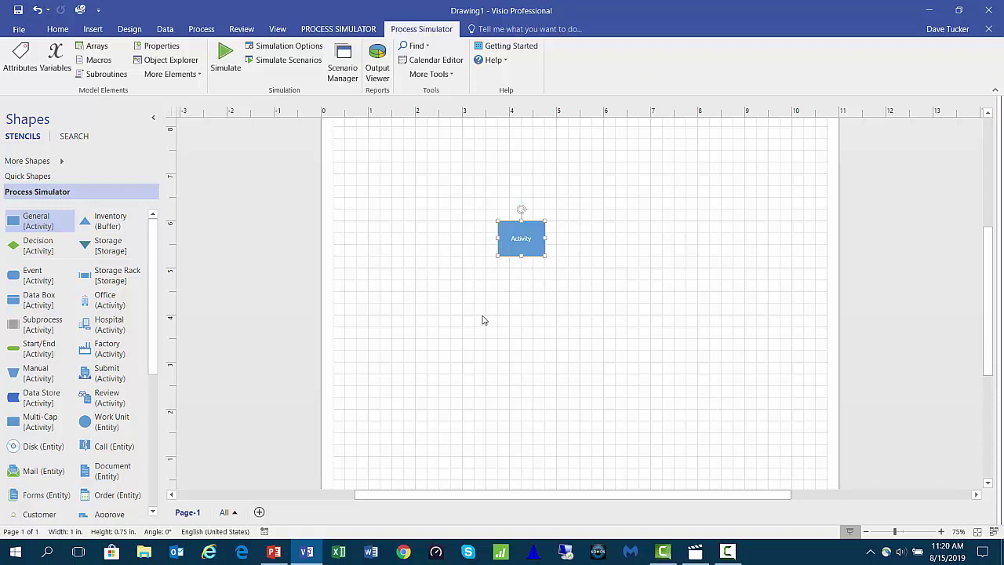
key("ctrl+d")
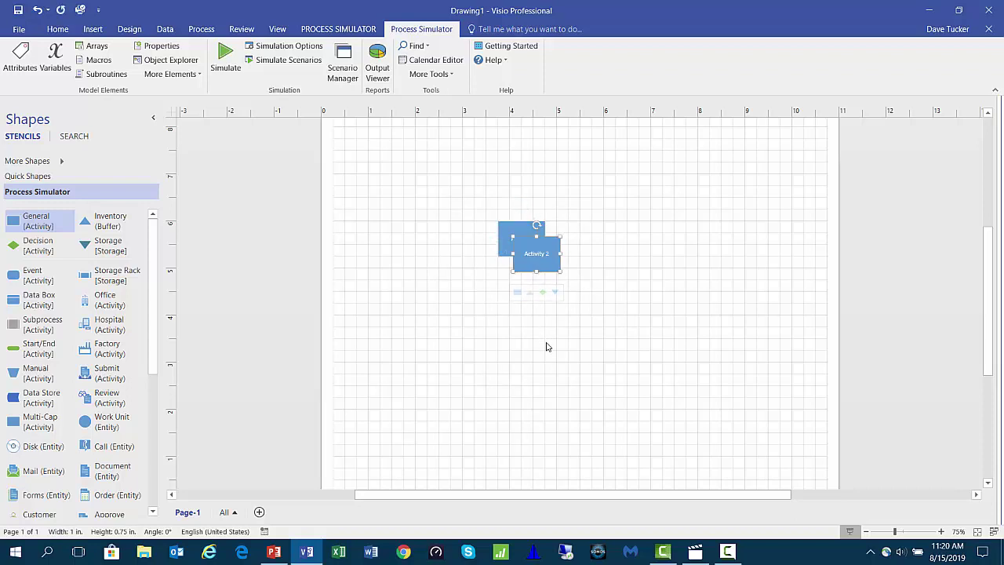
key("ctrl+d")
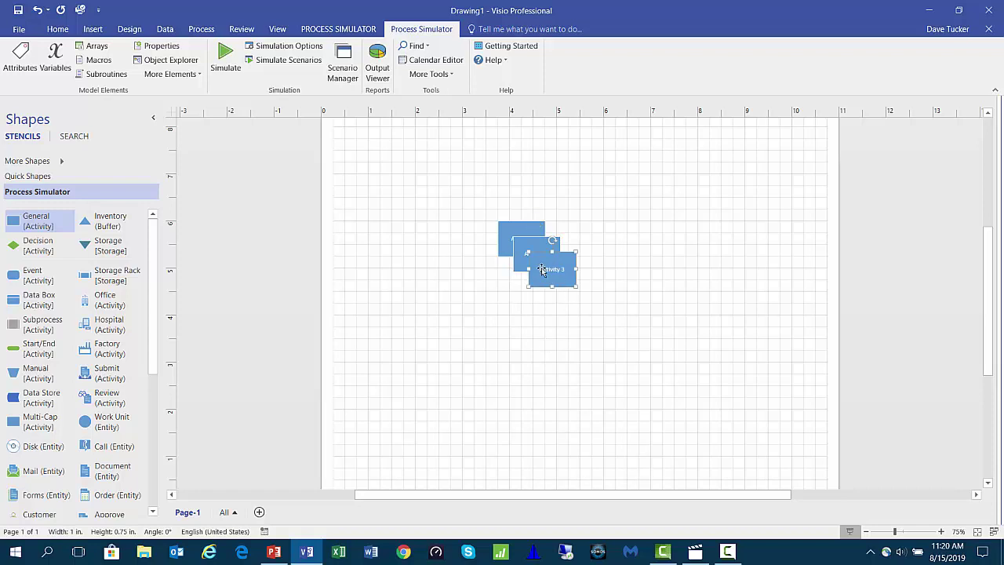
left_click_drag(544, 271, 663, 246)
left_click_drag(552, 257, 596, 243)
left_click_drag(670, 242, 659, 238)
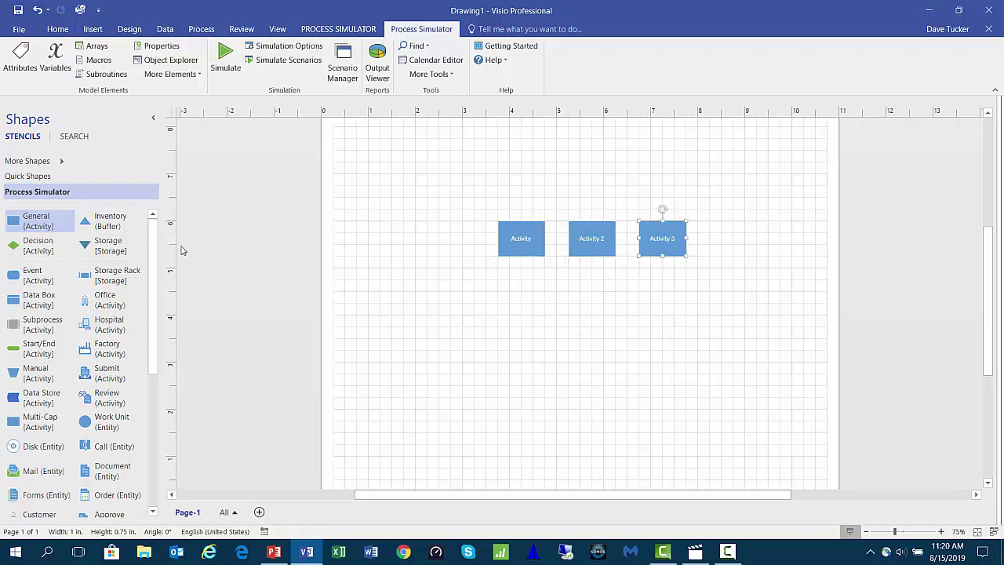
Add an Event activity below the row and a connected General activity to the right of Activity 3.
left_click_drag(12, 279, 601, 309)
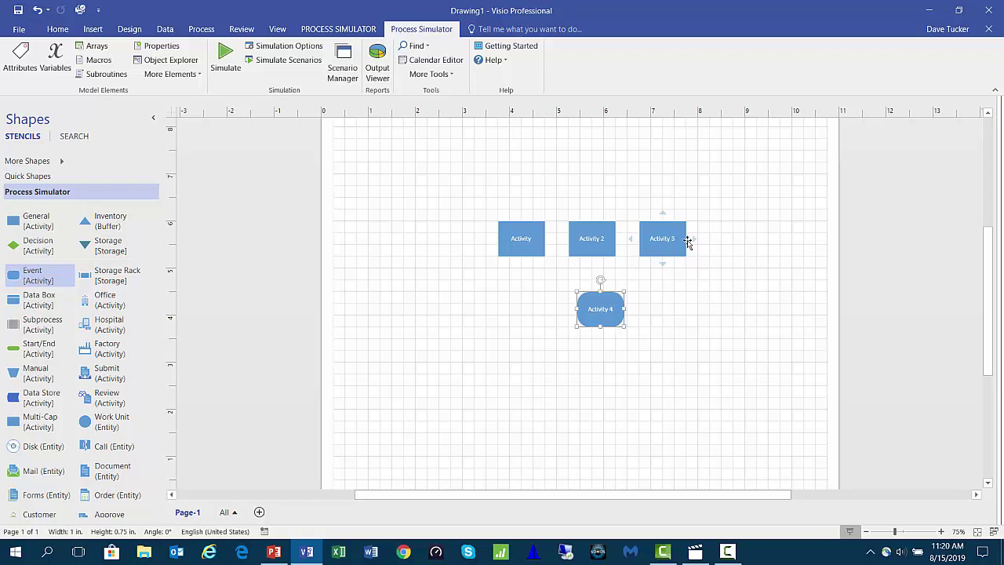
mouse_move(696, 240)
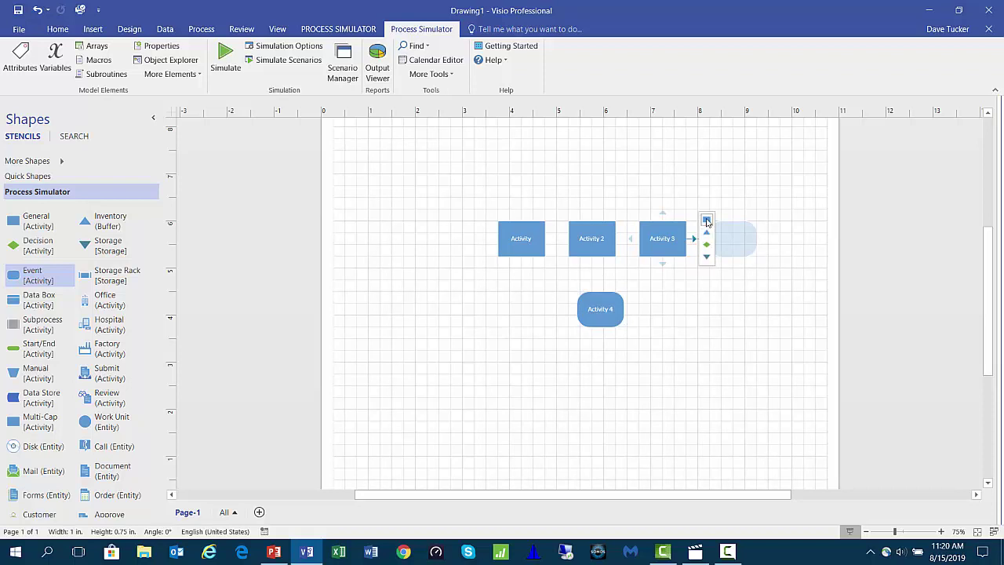
left_click(706, 220)
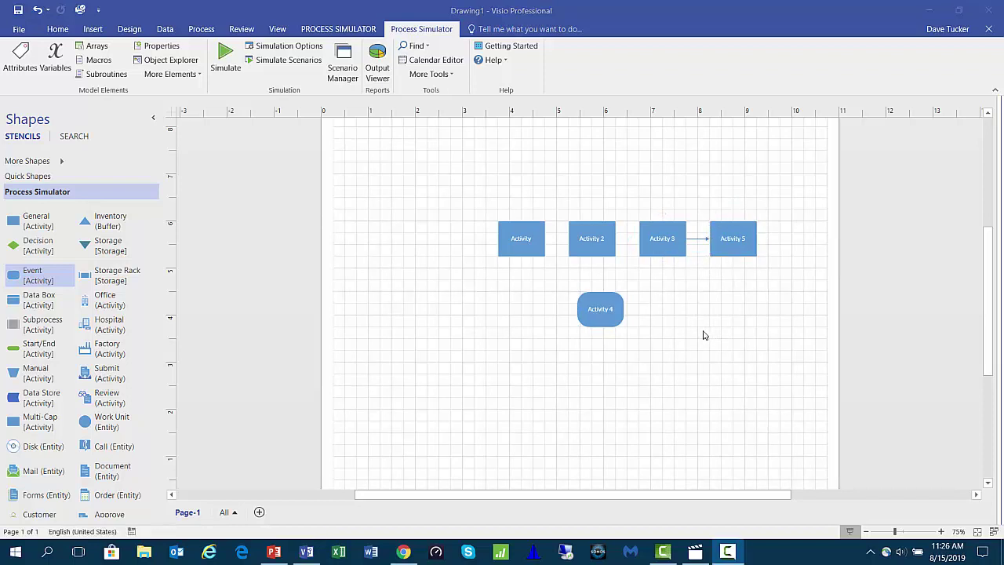
Delete all activities and the connector from the page.
left_click(439, 179)
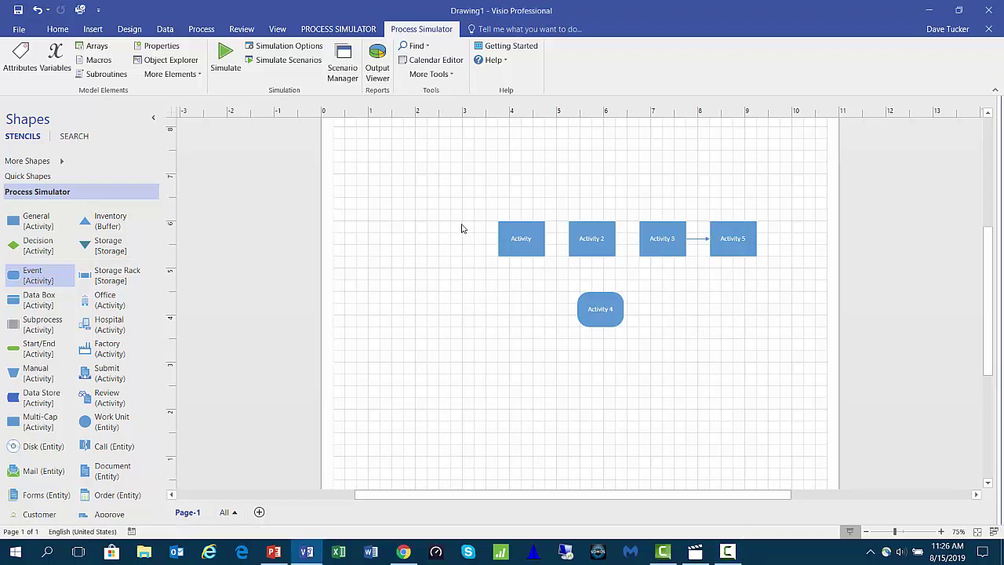
left_click_drag(459, 179, 786, 367)
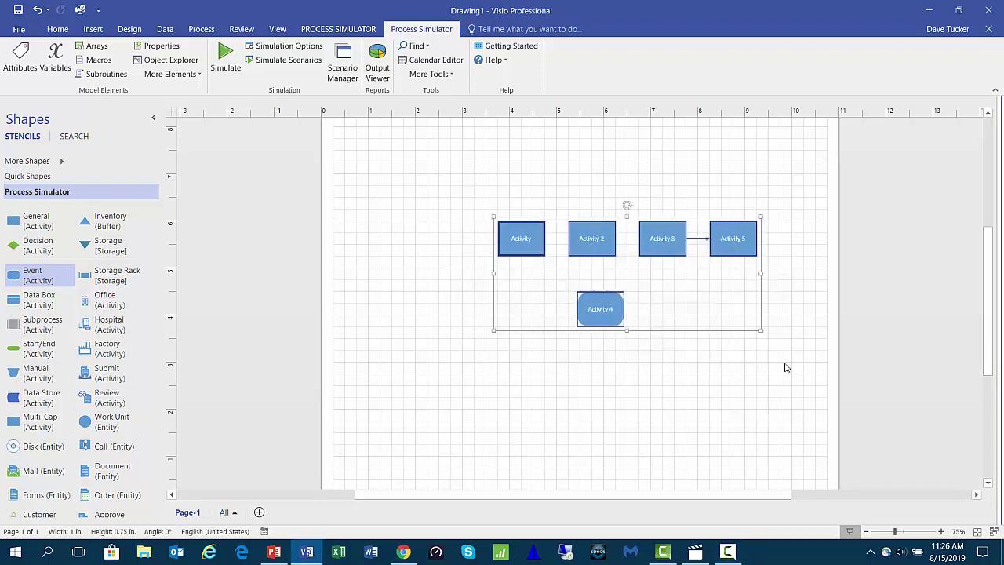
key("Delete")
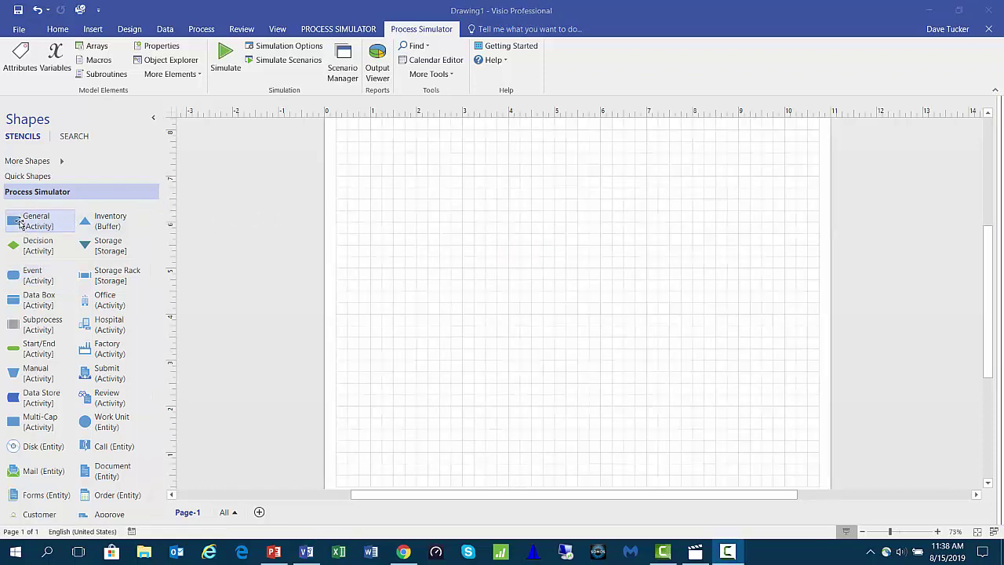
Place a General activity on the empty page and add a second, automatically connected General activity to its right.
left_click_drag(21, 223, 468, 251)
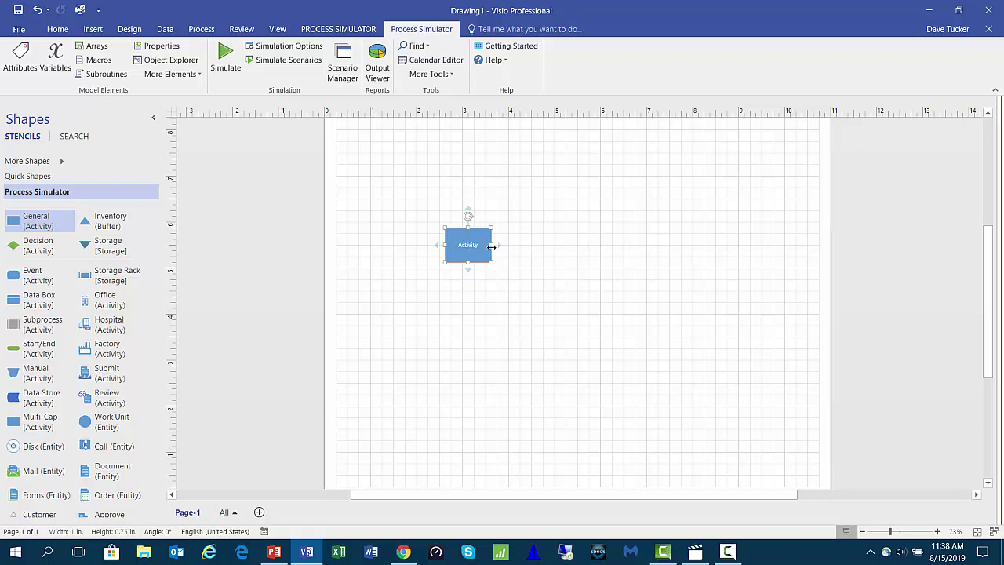
mouse_move(501, 247)
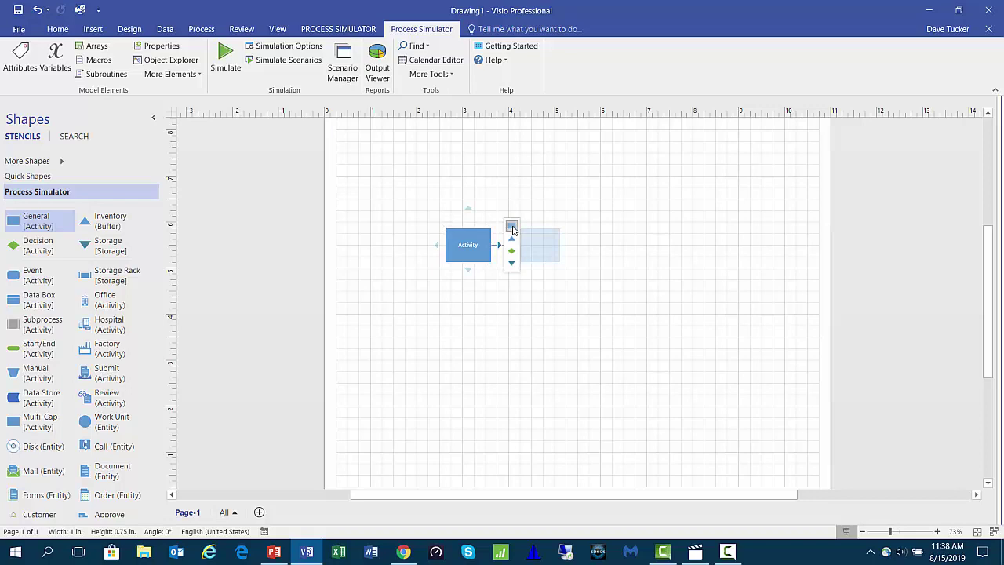
left_click(512, 227)
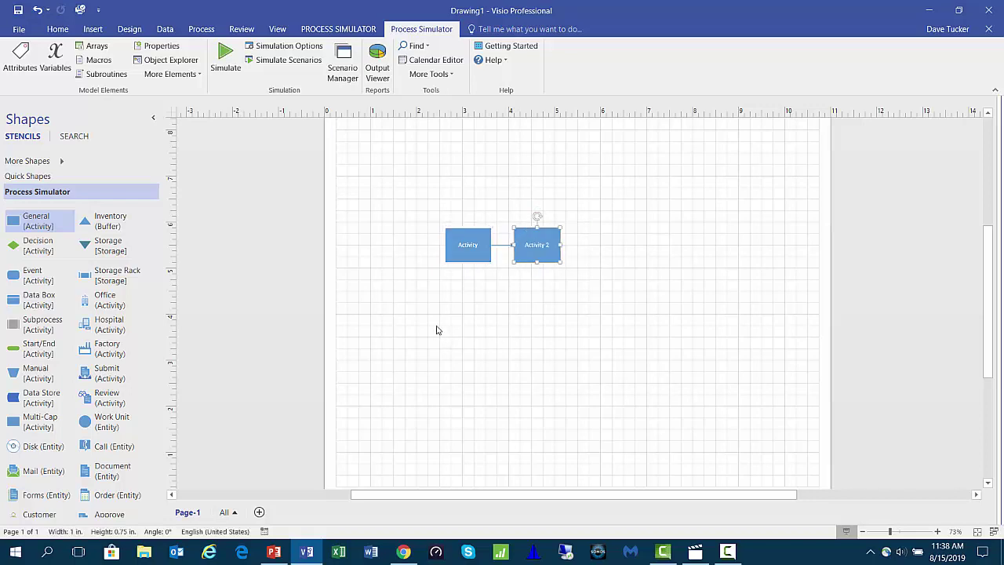
Place a Work Unit entity to the left of the first activity and draw an arrival connector from it to that activity.
scroll(437, 330, "up", 4)
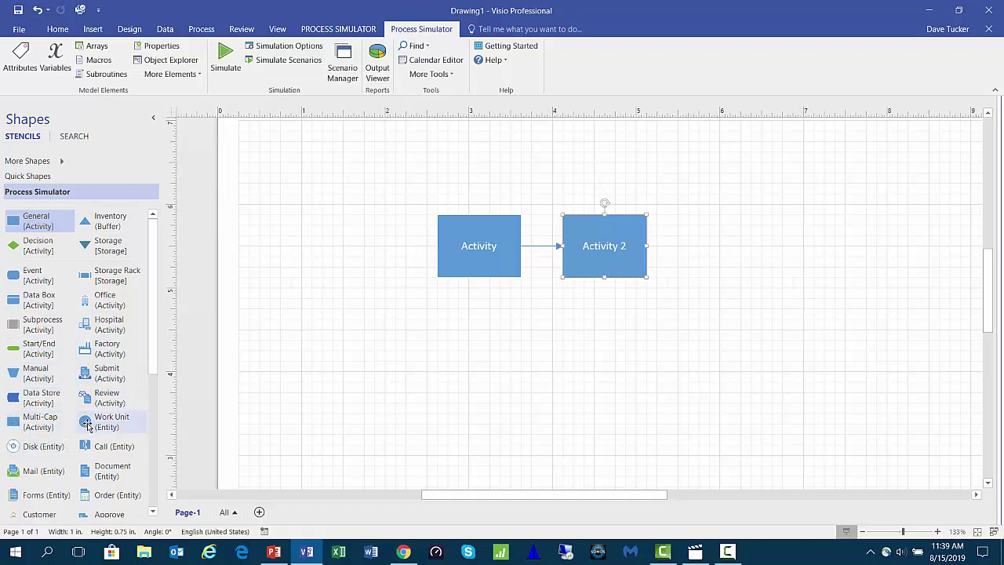
left_click_drag(92, 424, 392, 251)
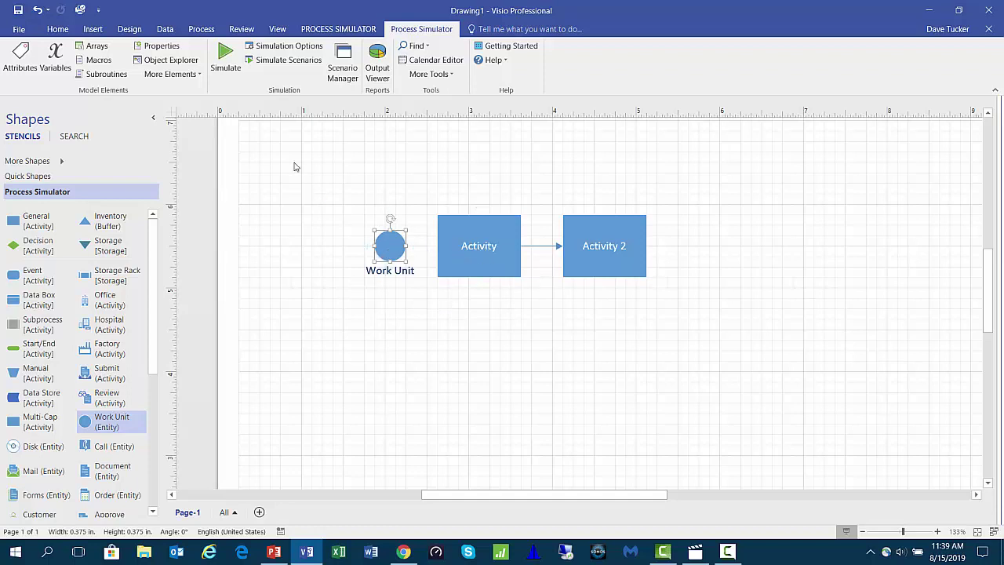
left_click(57, 31)
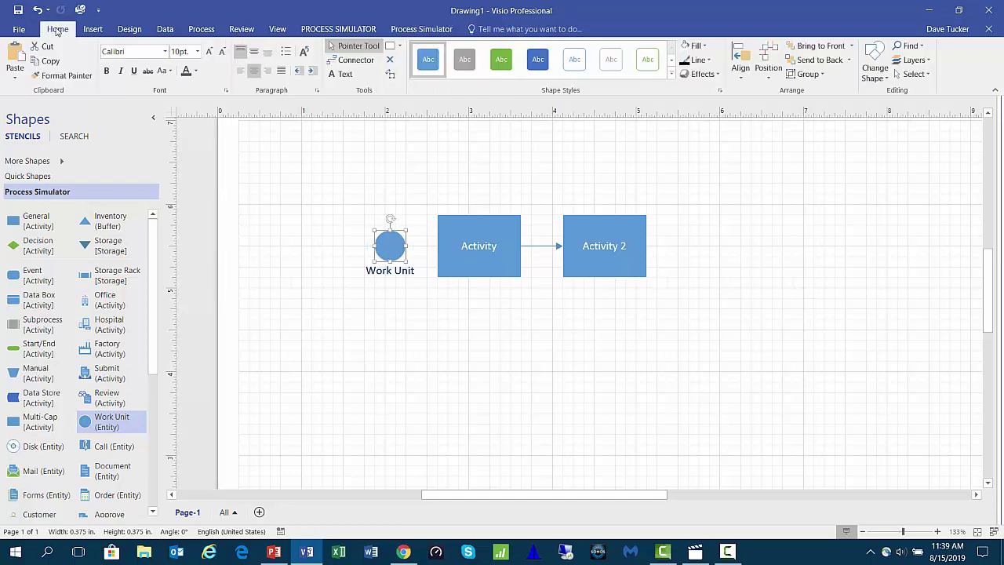
left_click(360, 65)
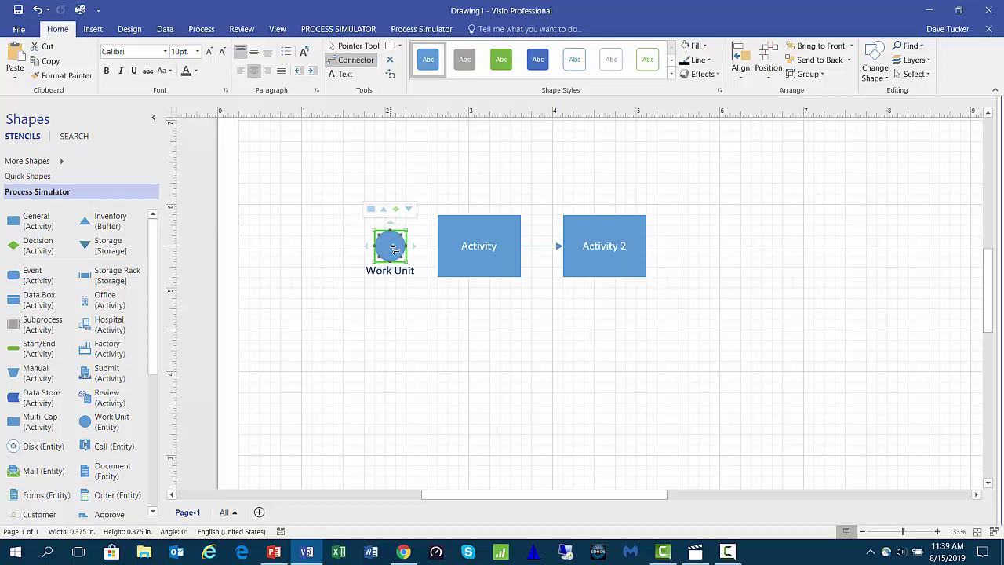
left_click_drag(394, 248, 477, 251)
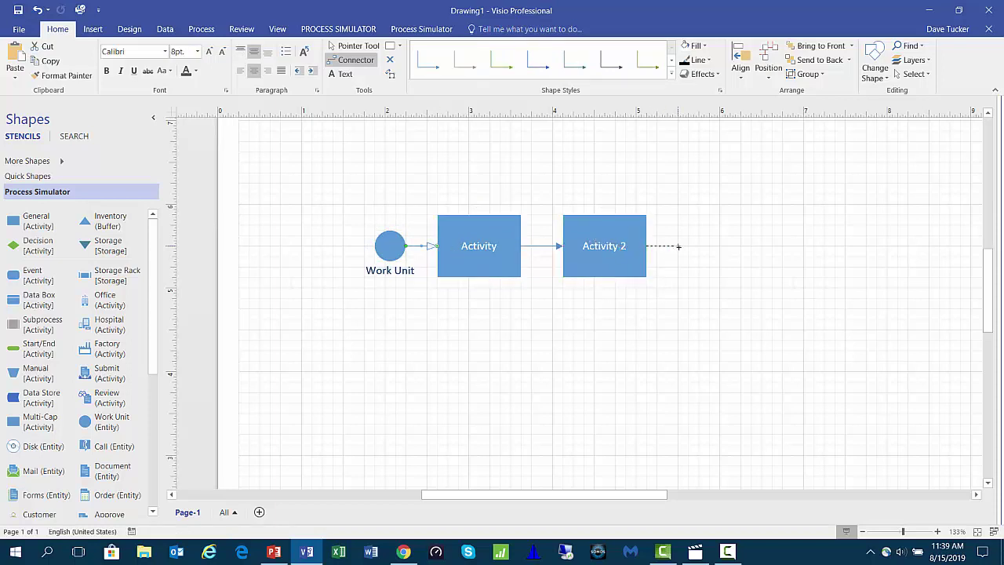
Draw an exit connector from Activity 2 into the empty space on its right, and return to the Pointer Tool.
left_click_drag(688, 247, 691, 246)
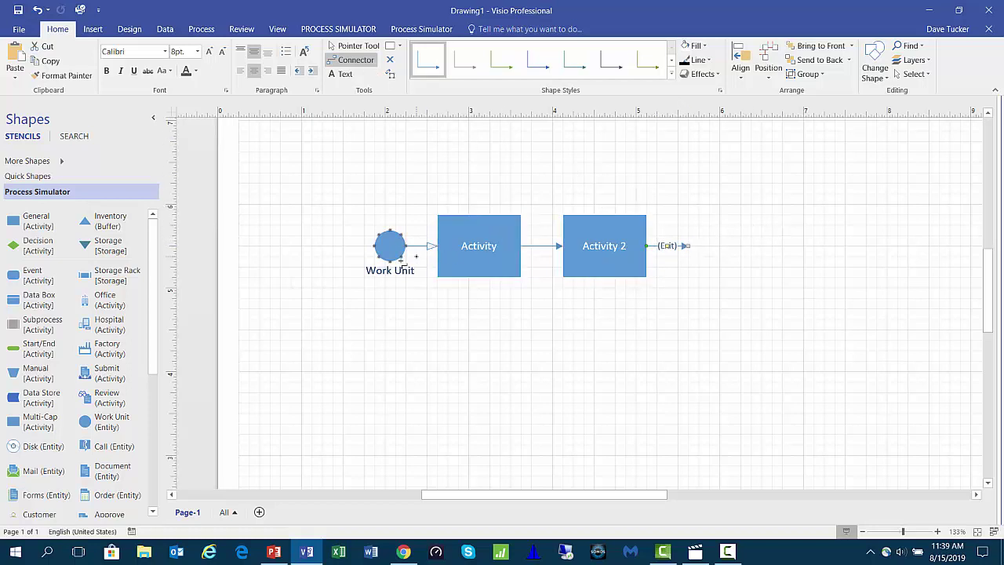
left_click(388, 243)
left_click(525, 245)
left_click(351, 49)
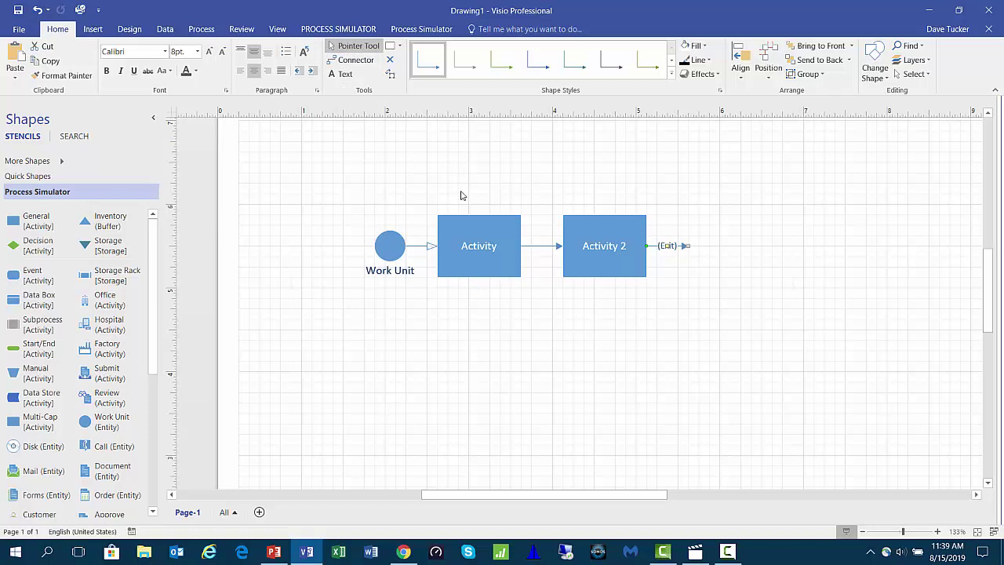
Simulate the process model and fit the whole flow to the simulation window.
left_click(402, 30)
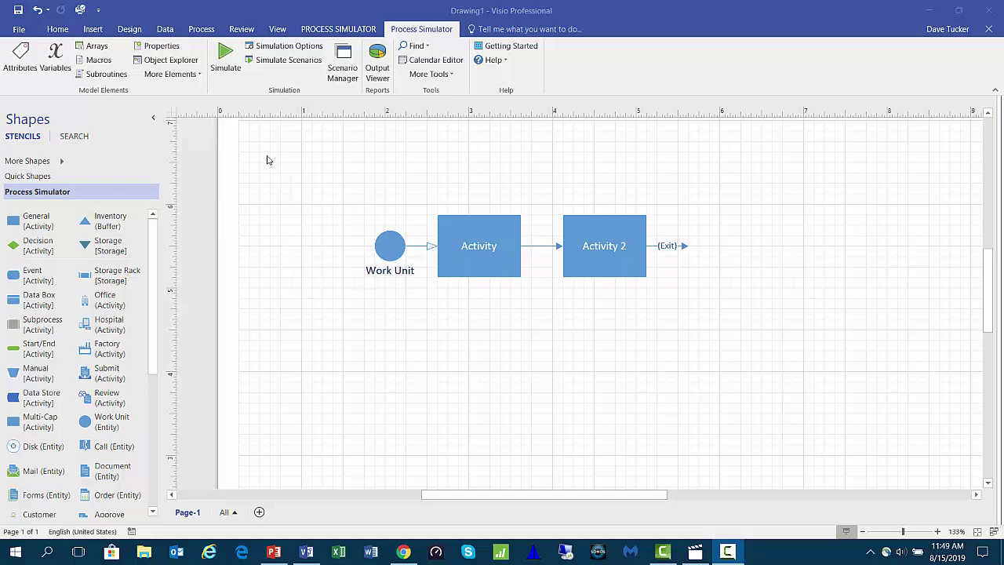
left_click(226, 60)
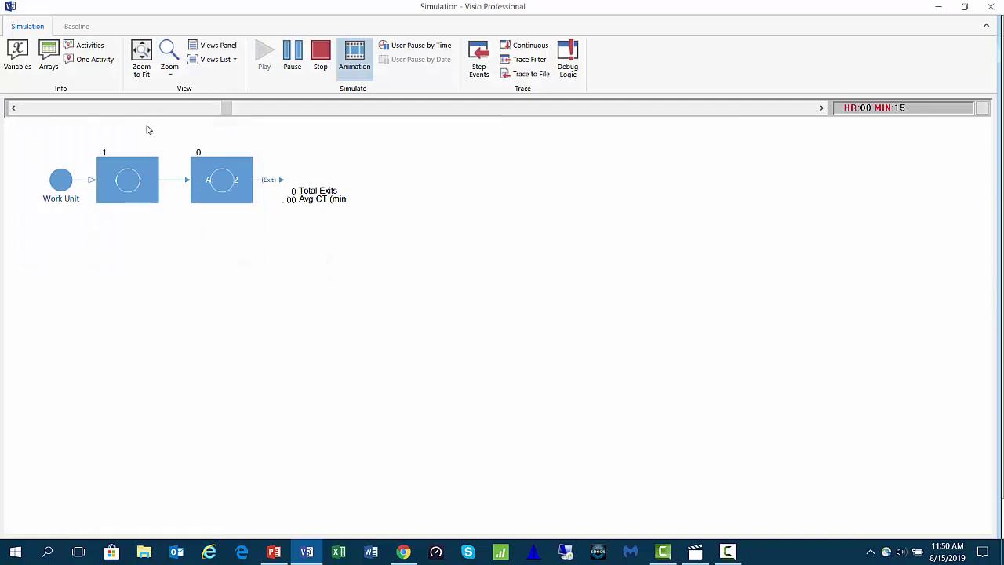
left_click(141, 54)
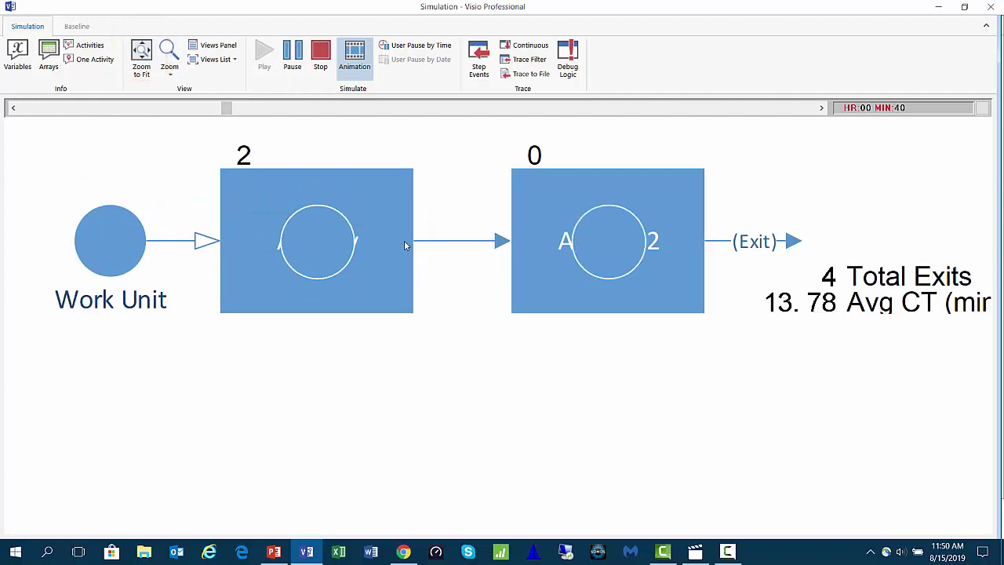
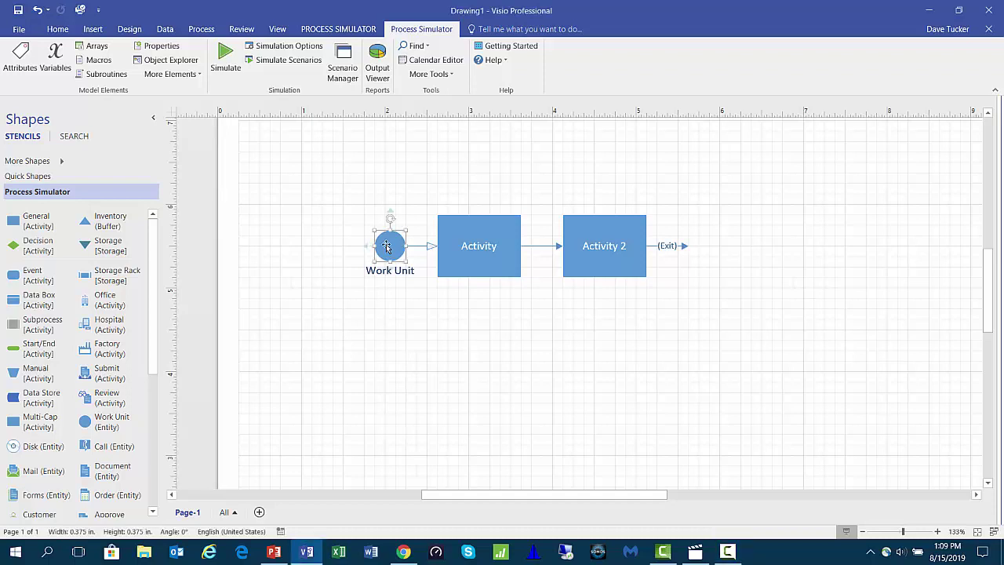
Open the Work Unit entity's properties, and review the arrival connector's settings and its available arrival types.
right_click(387, 248)
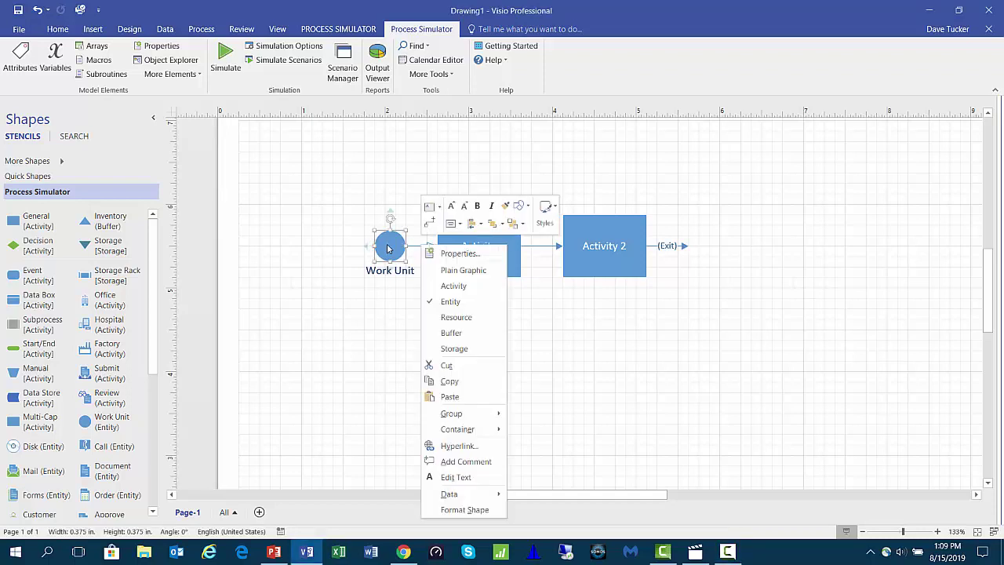
left_click(470, 255)
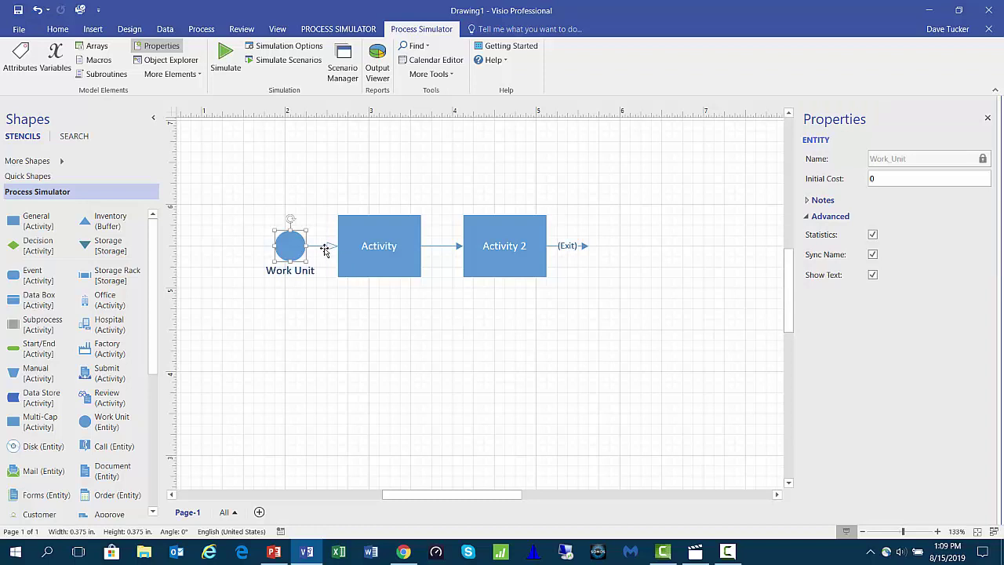
left_click(324, 249)
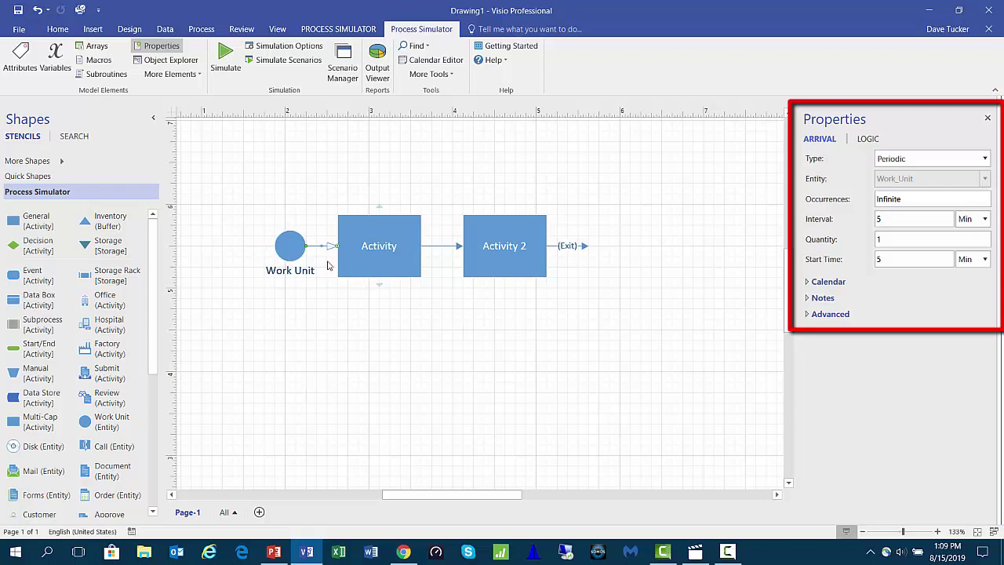
left_click(982, 160)
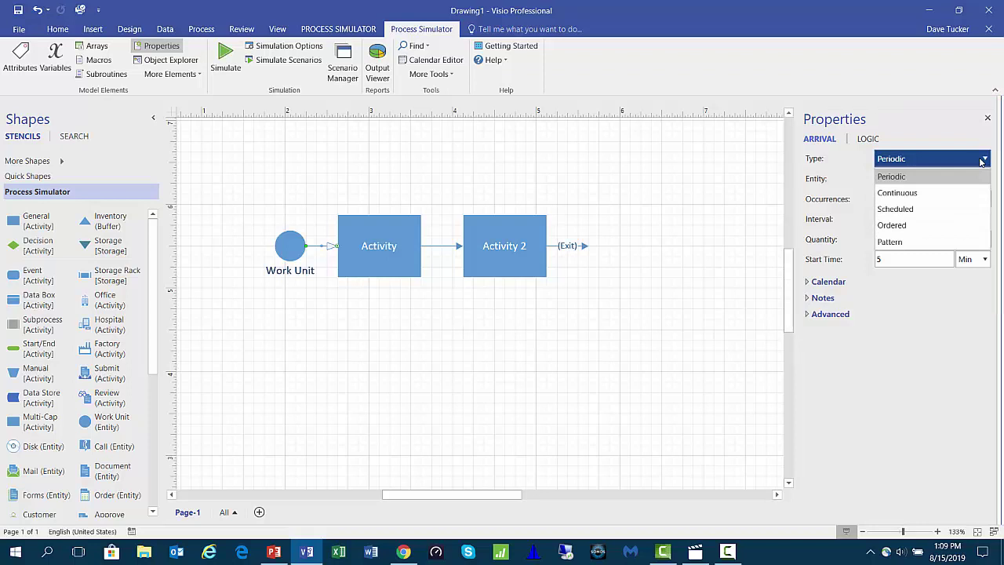
left_click(971, 144)
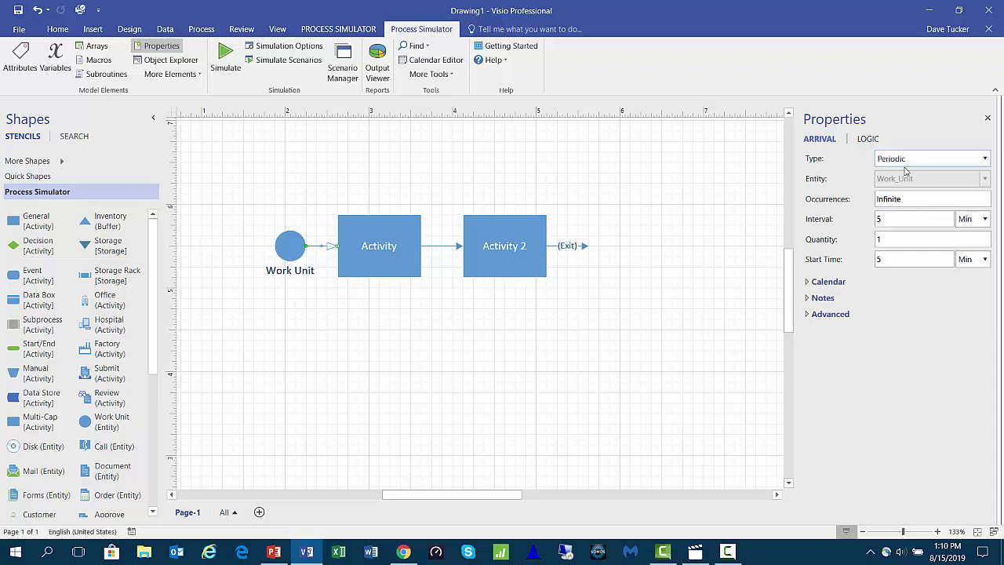
Review the arrival connector's quantity, interval and start time fields, and look through the available arrival types.
left_click(885, 241)
left_click(876, 222)
left_click(879, 263)
key("shift+Tab")
key("shift+Tab")
key("shift+Tab")
key("shift+Tab")
left_click(985, 159)
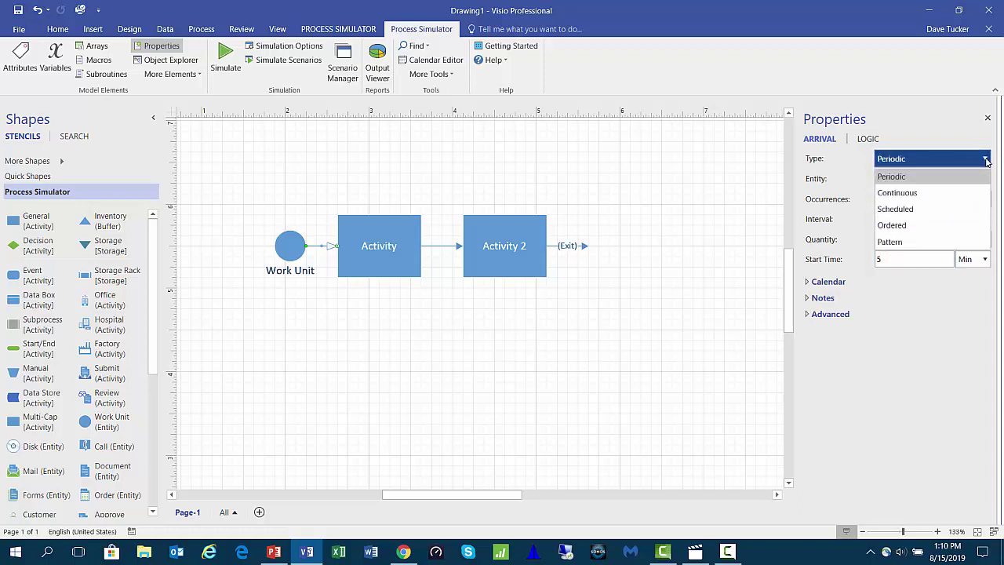
left_click(987, 160)
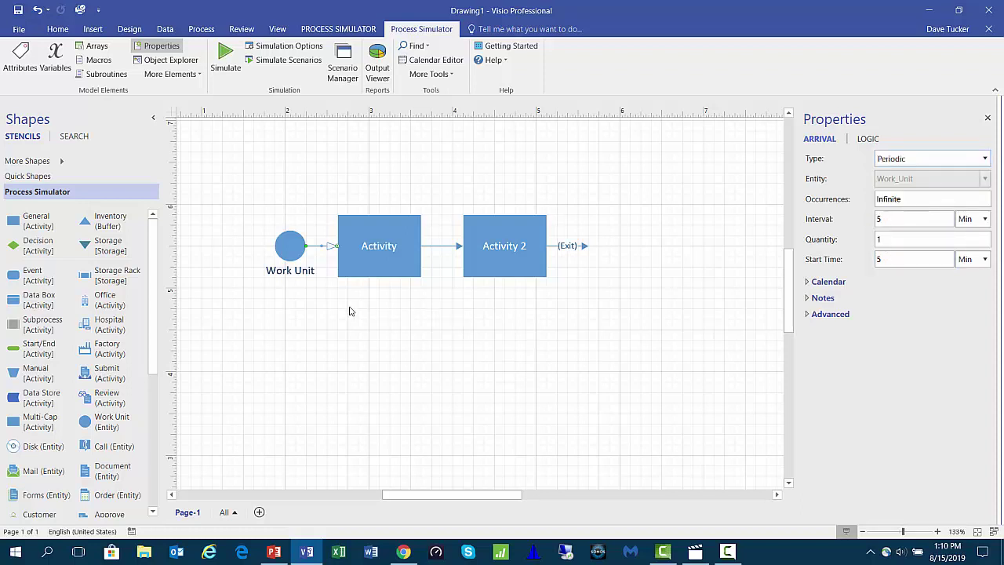
Open the first activity's properties and review its capacity, buffer and time settings.
left_click(375, 257)
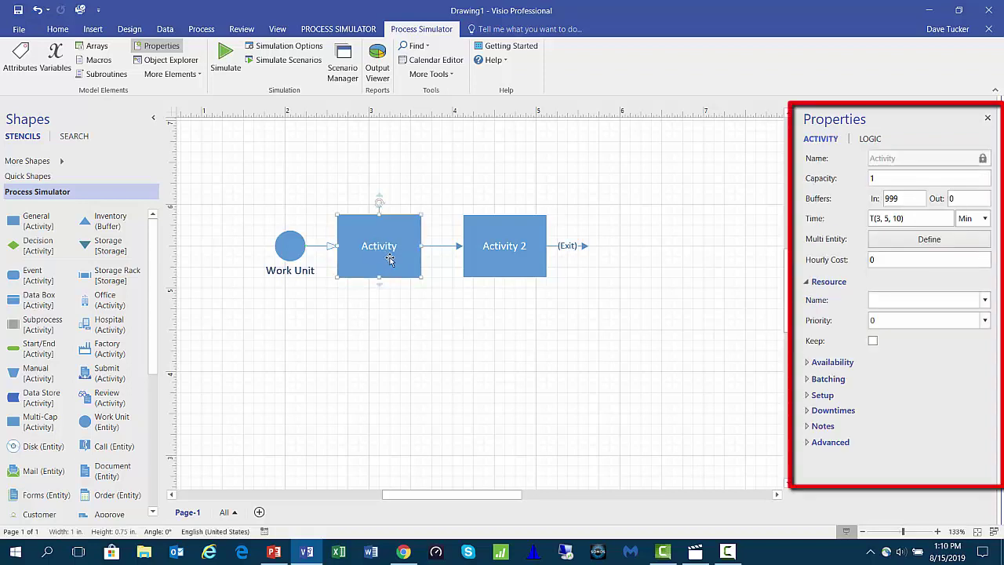
left_click(872, 181)
type("1")
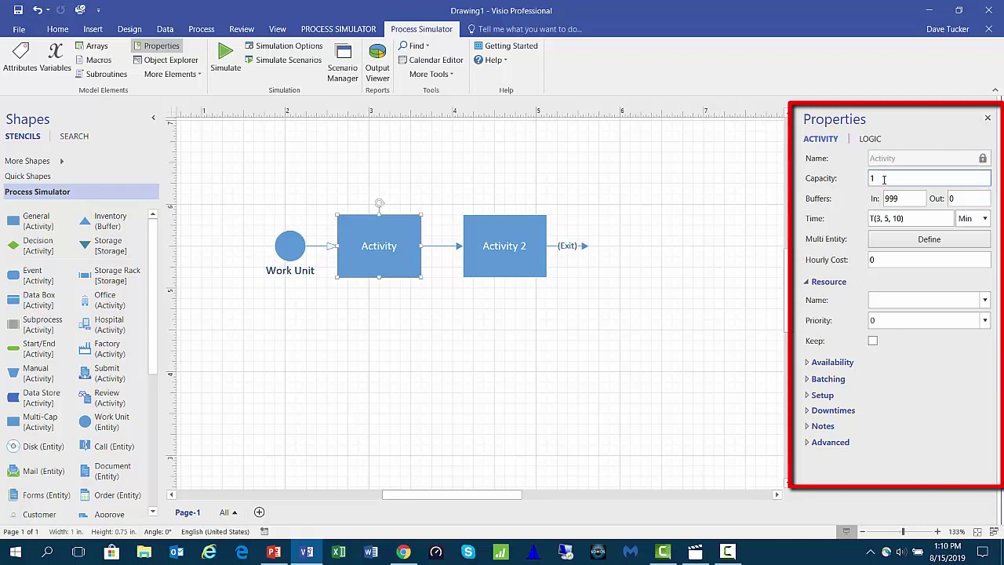
left_click(908, 199)
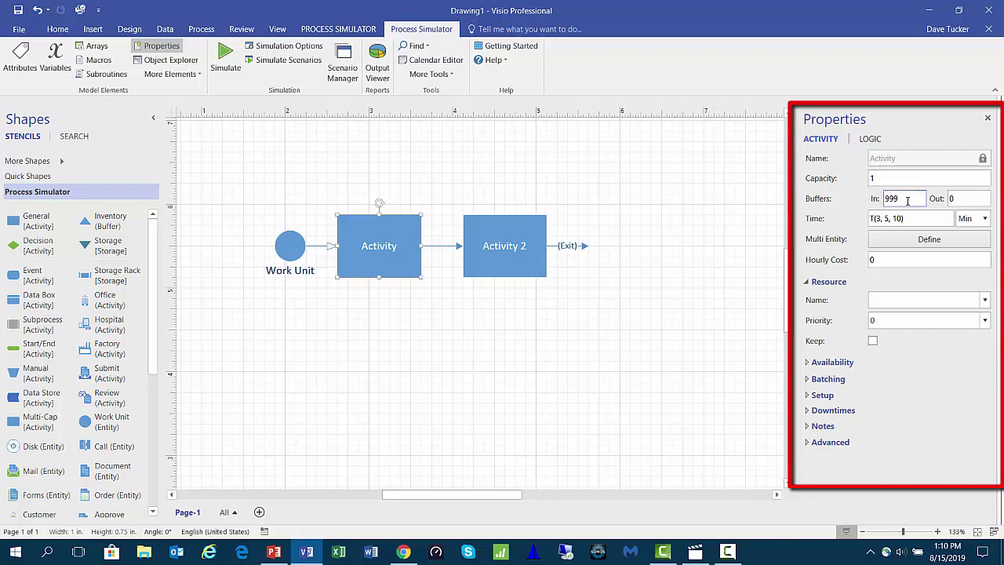
left_click(910, 200)
double_click(890, 180)
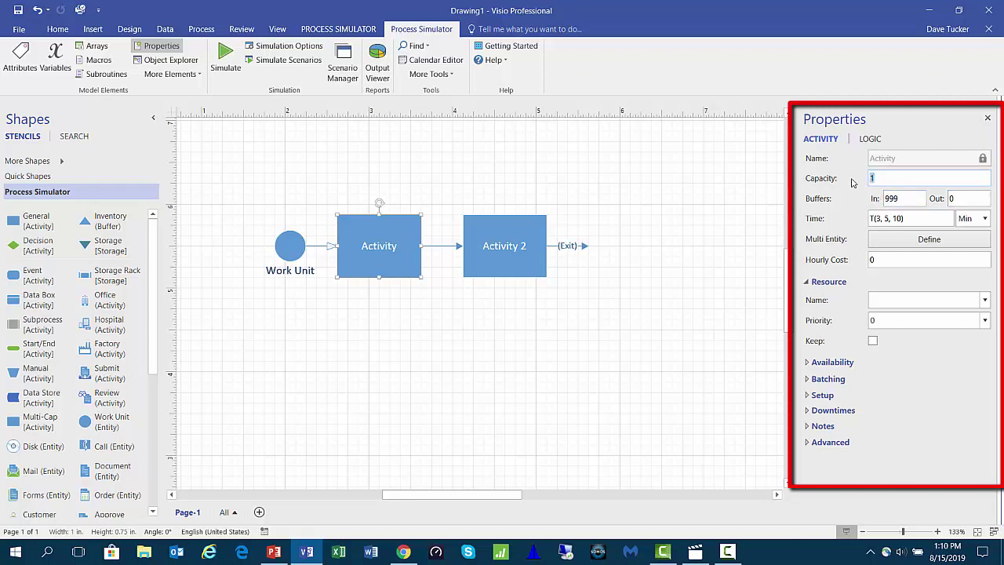
left_click(919, 219)
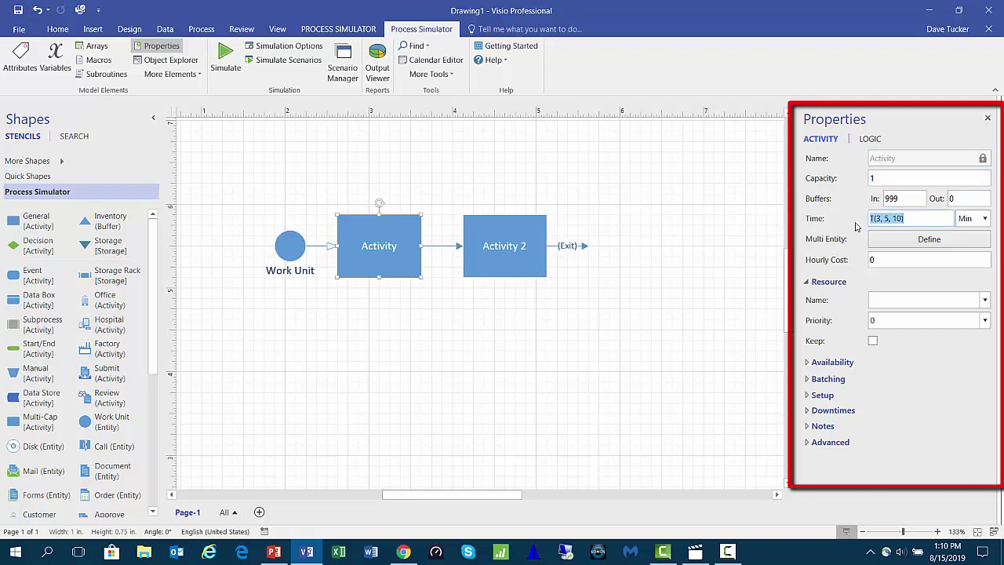
left_click(916, 220)
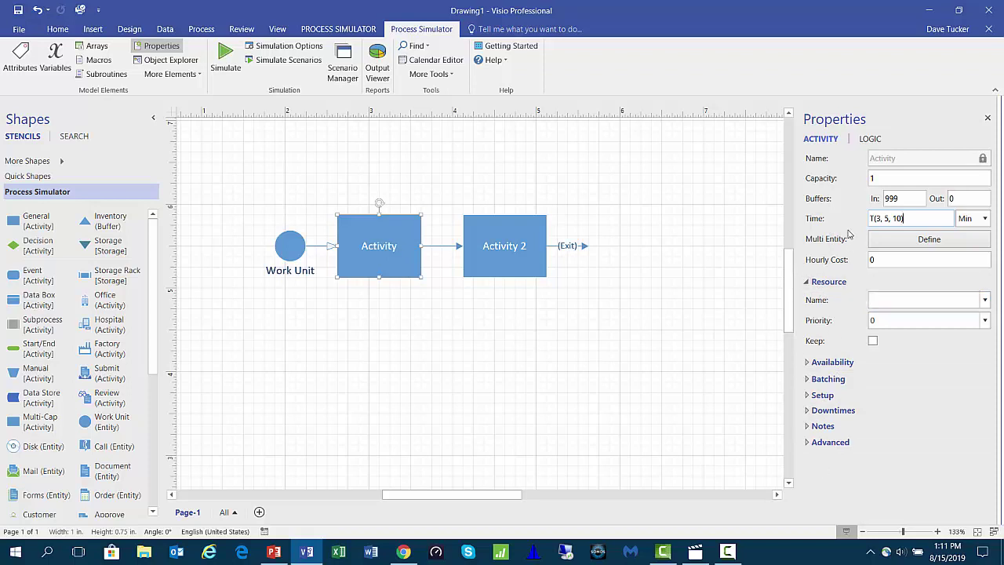
Check the first activity's availability section and its logic editor, and return to its general activity properties.
left_click(808, 363)
left_click(809, 364)
left_click(870, 141)
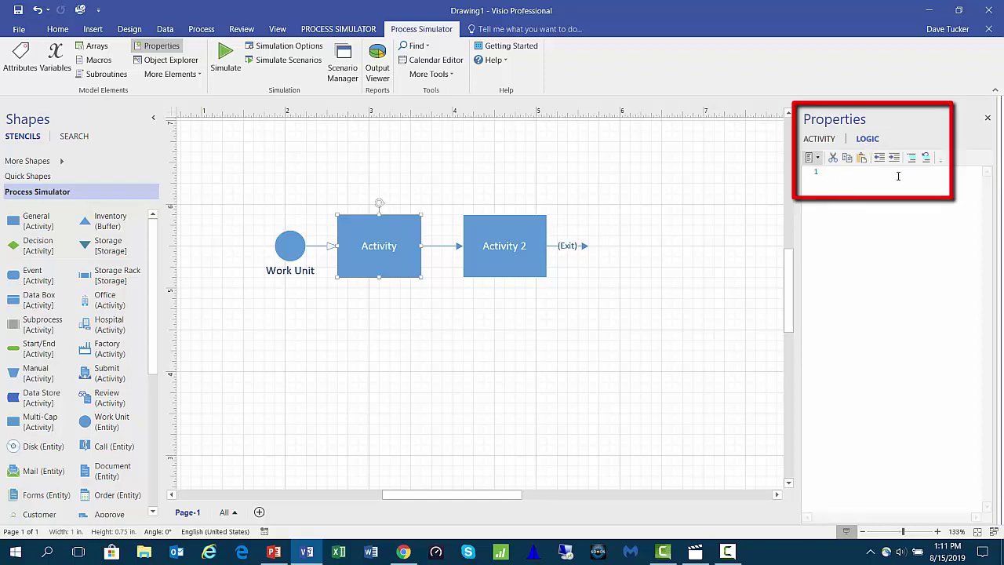
left_click(820, 140)
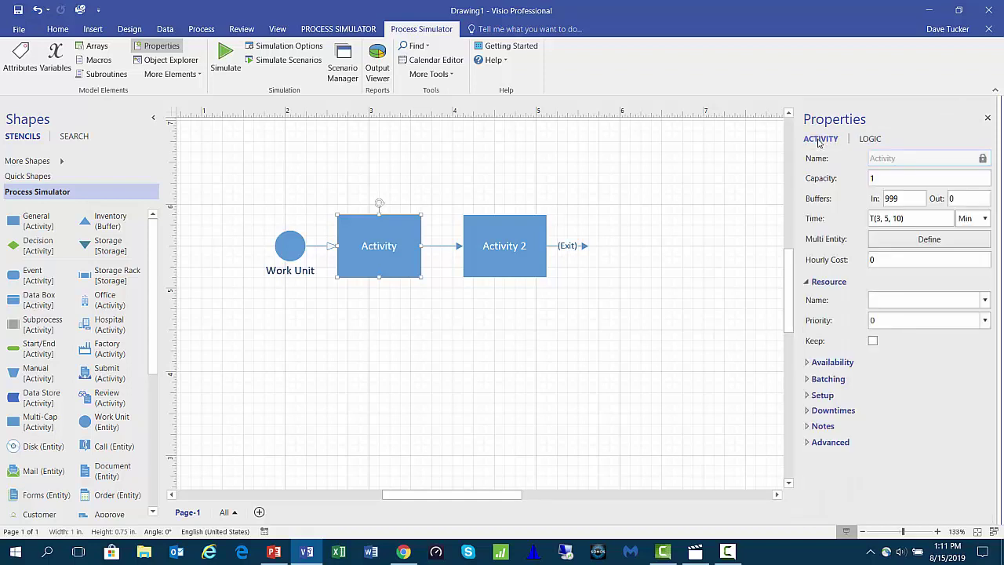
Review the properties of the route between the two activities, including move time, available routing types and percent.
left_click(438, 248)
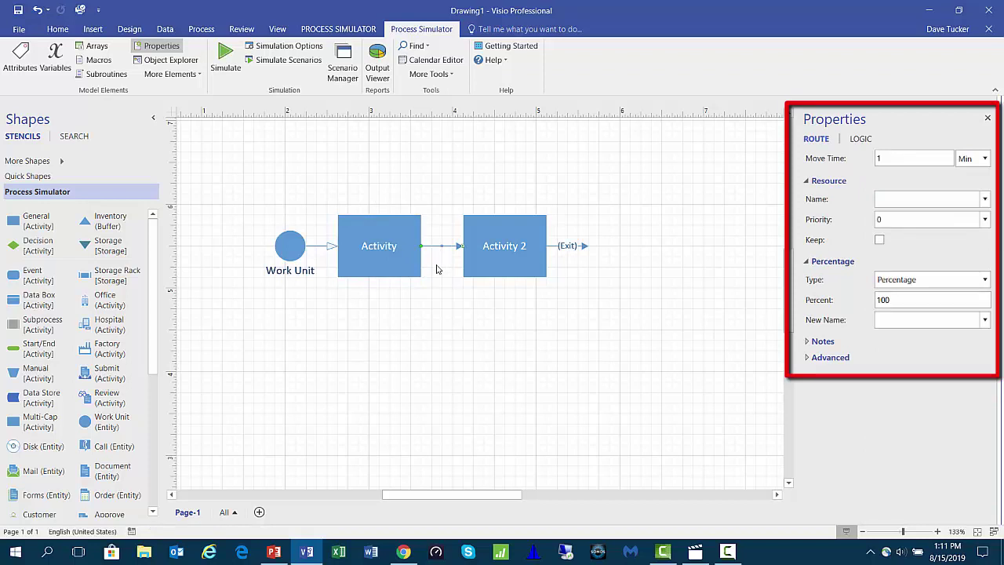
left_click(882, 158)
left_click_drag(882, 159, 872, 162)
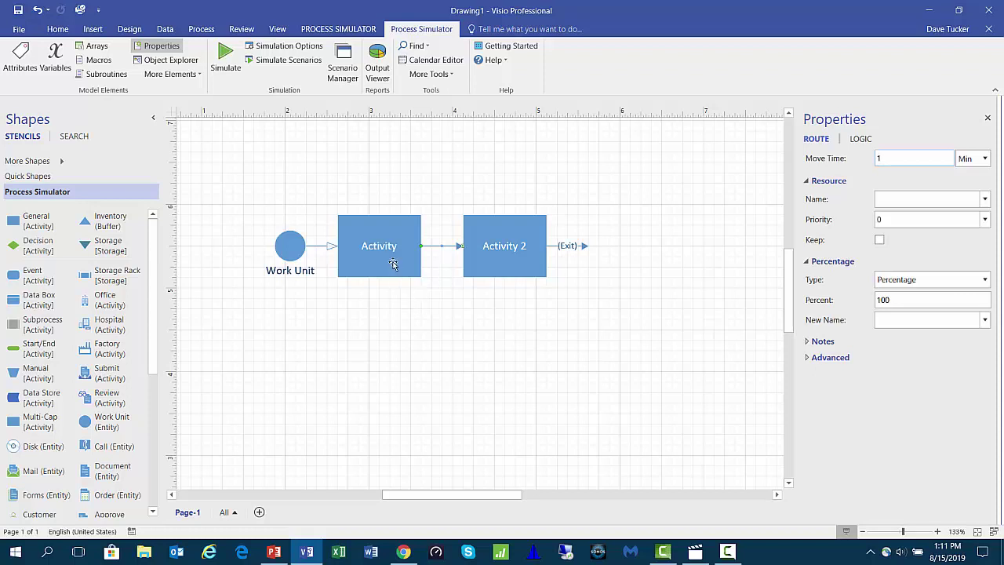
double_click(889, 158)
left_click(983, 280)
left_click(982, 280)
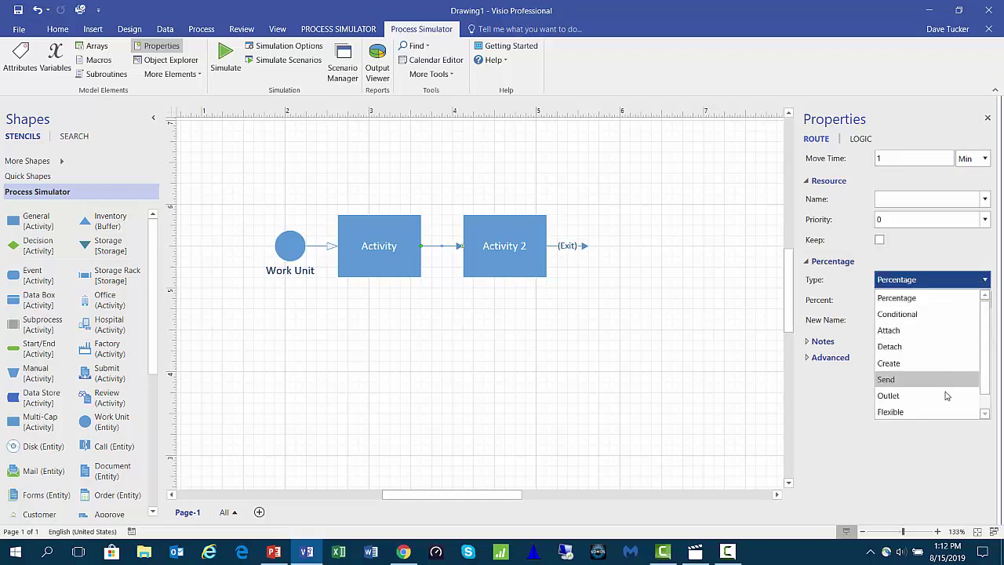
scroll(942, 404, "down", 1)
left_click(944, 258)
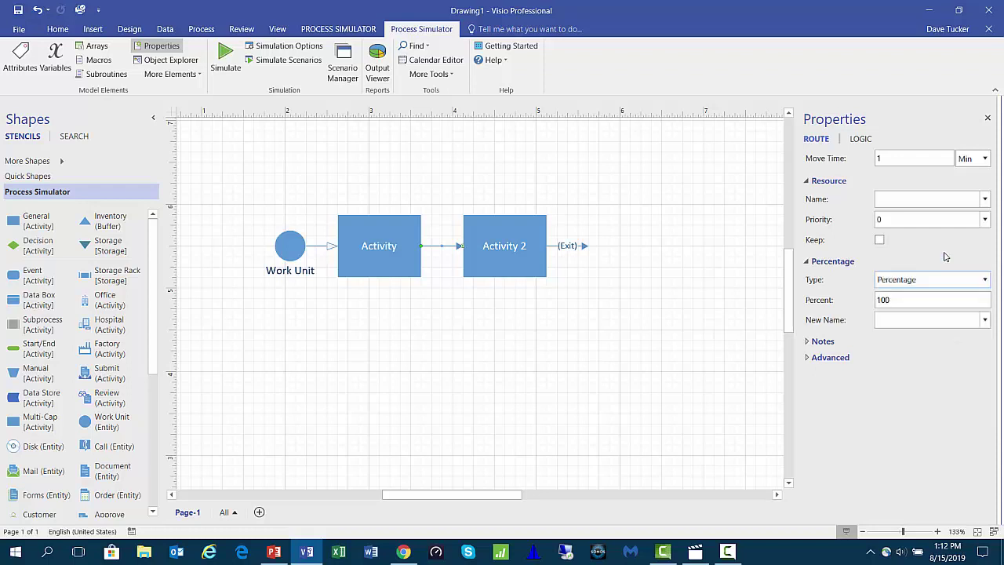
left_click(915, 301)
Open Activity 2's properties and review its capacity and other settings.
left_click(506, 251)
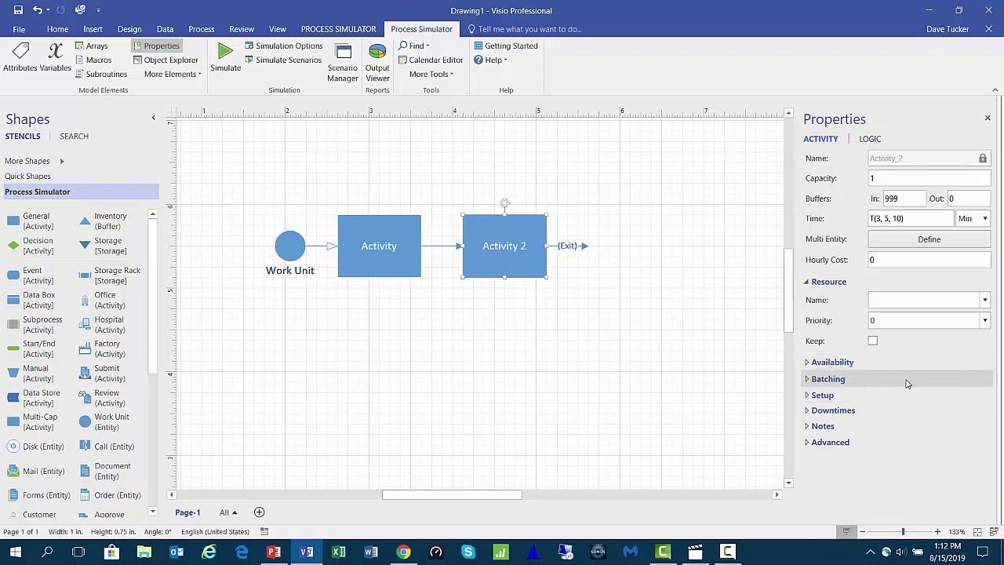
left_click(891, 177)
key("Tab")
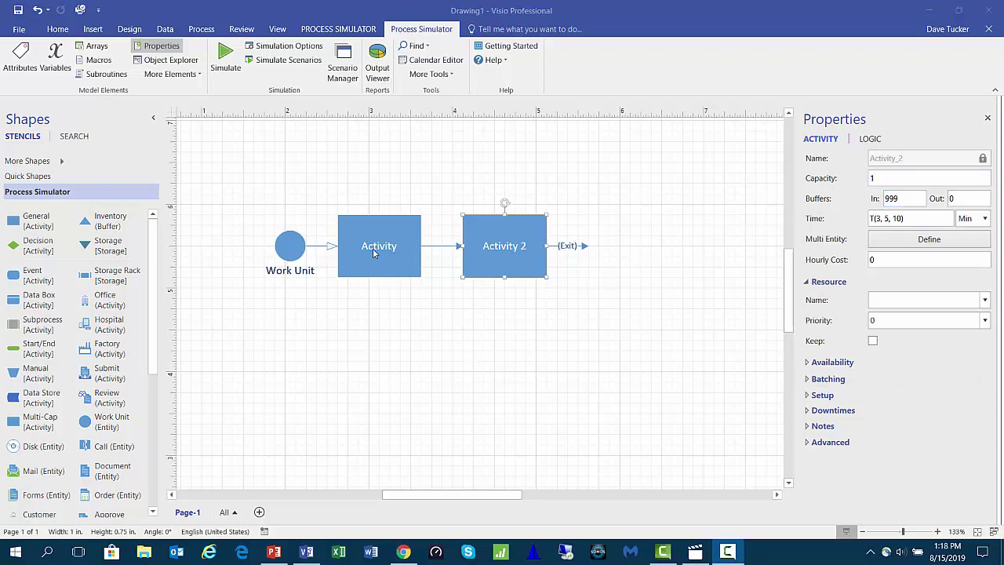
Set the first activity's time to a constant 5 minutes.
left_click(373, 248)
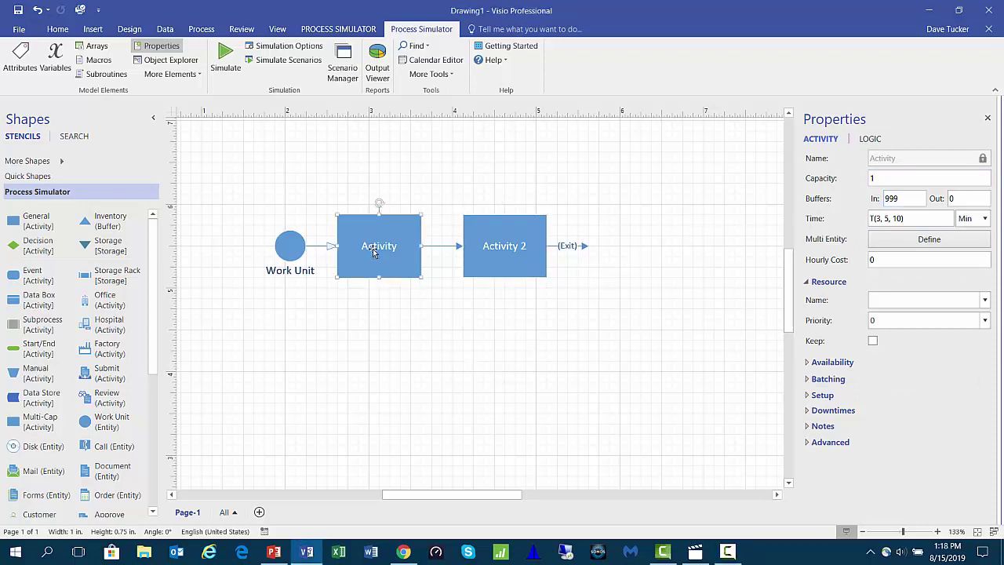
key("Tab")
key("Tab")
key("Tab")
key("BackSpace")
type("5")
Set Activity 2's time to a constant 5 minutes.
left_click(496, 245)
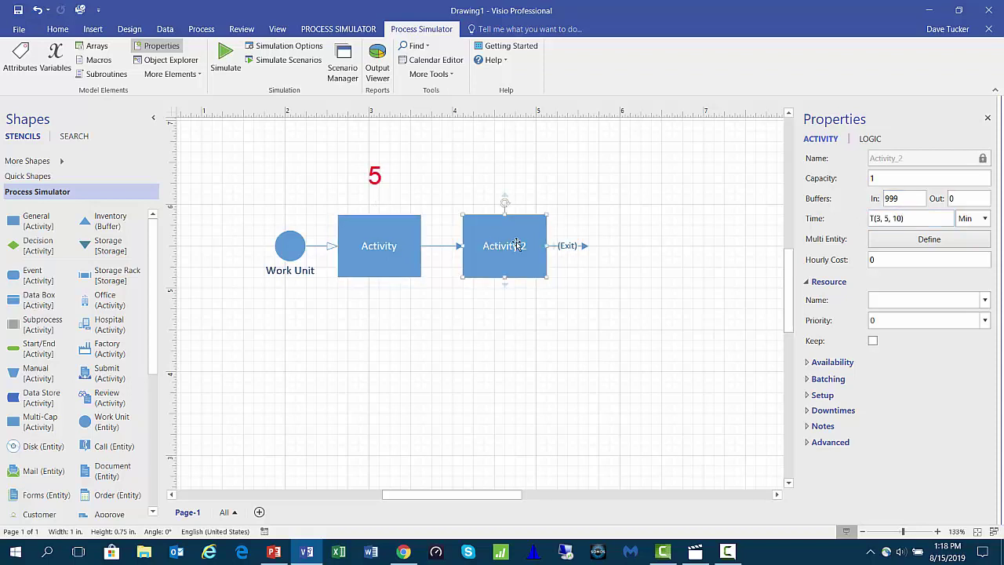
left_click_drag(914, 220, 847, 226)
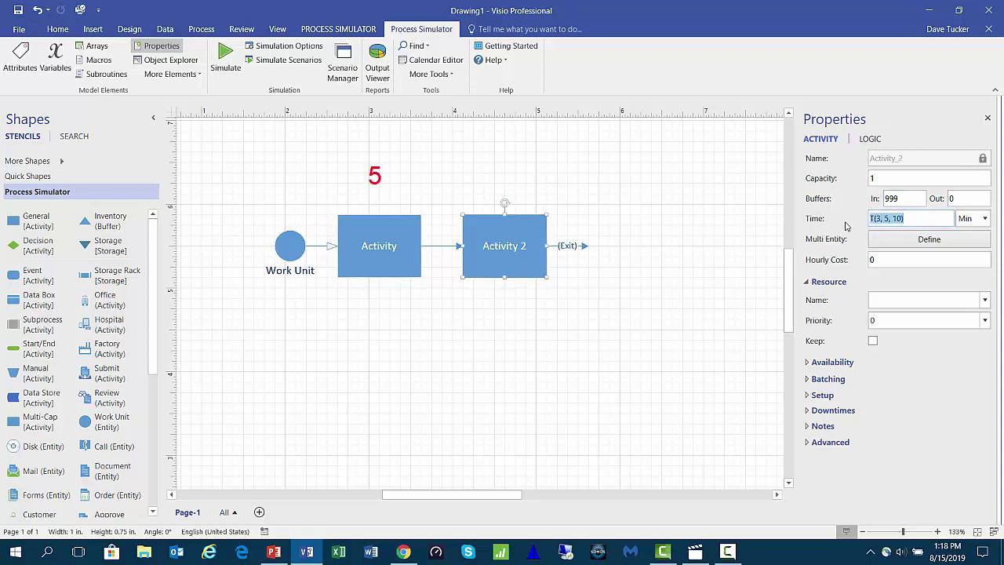
type("5")
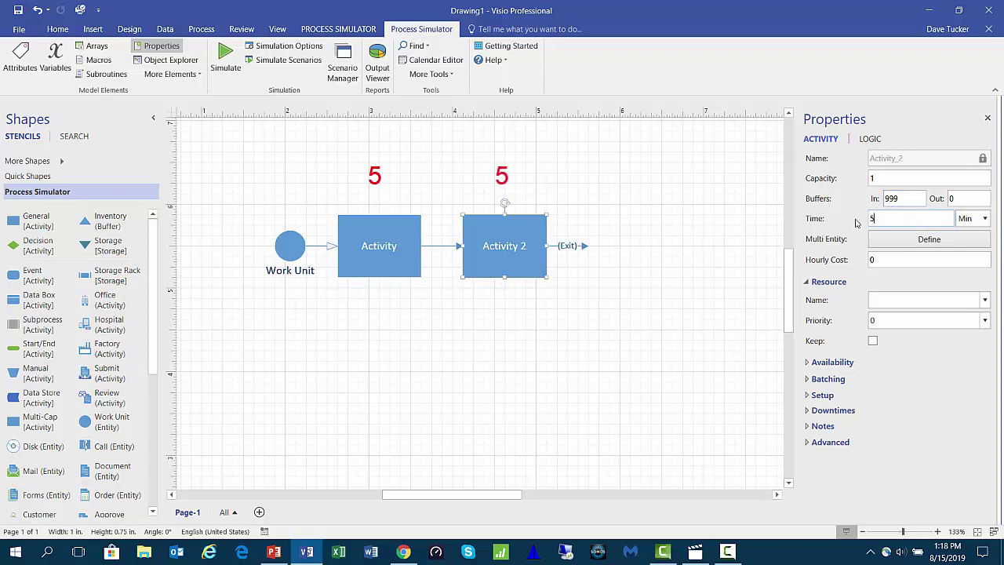
Check the time settings of the first activity, the connecting route and Activity 2 in turn.
left_click(377, 248)
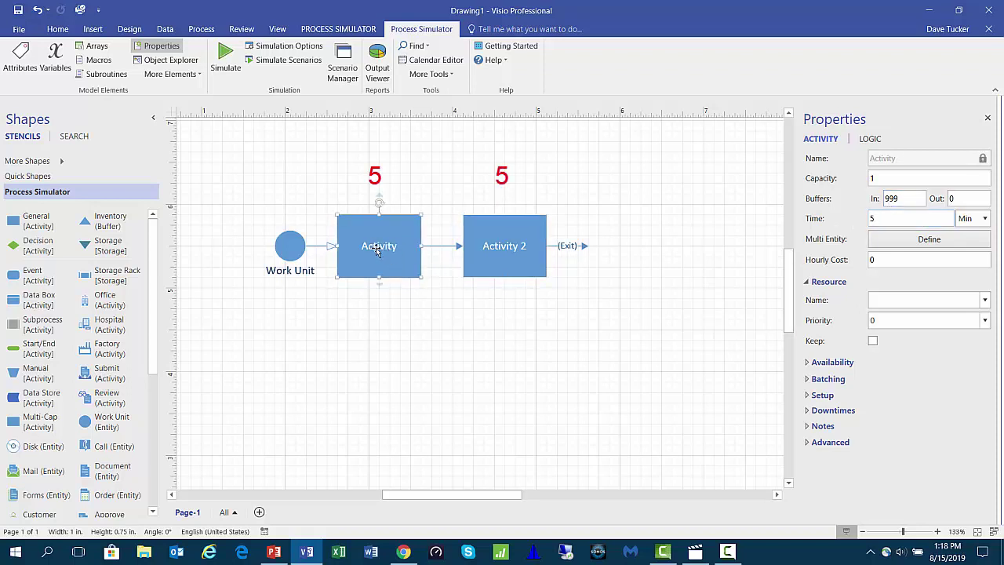
left_click(446, 248)
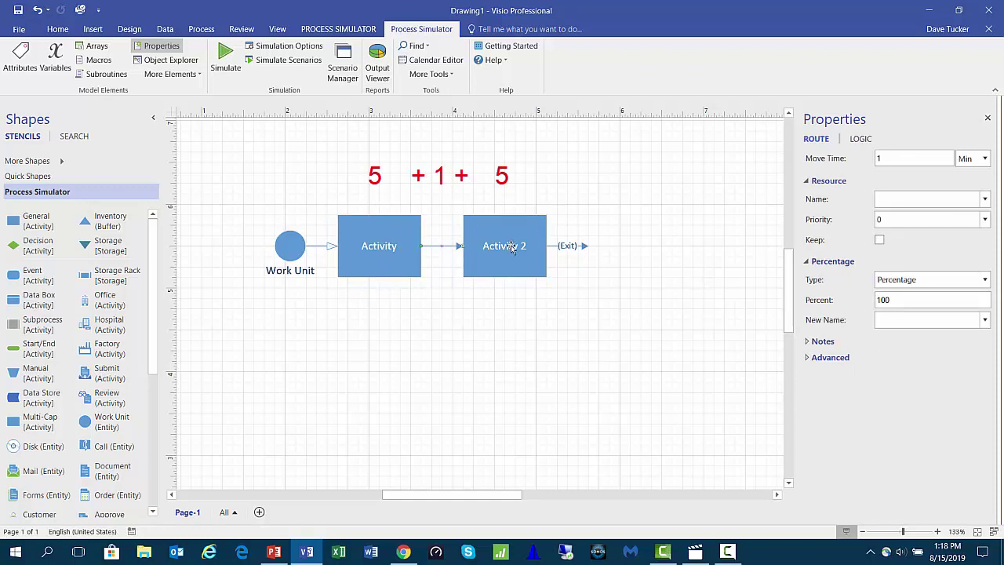
left_click(510, 248)
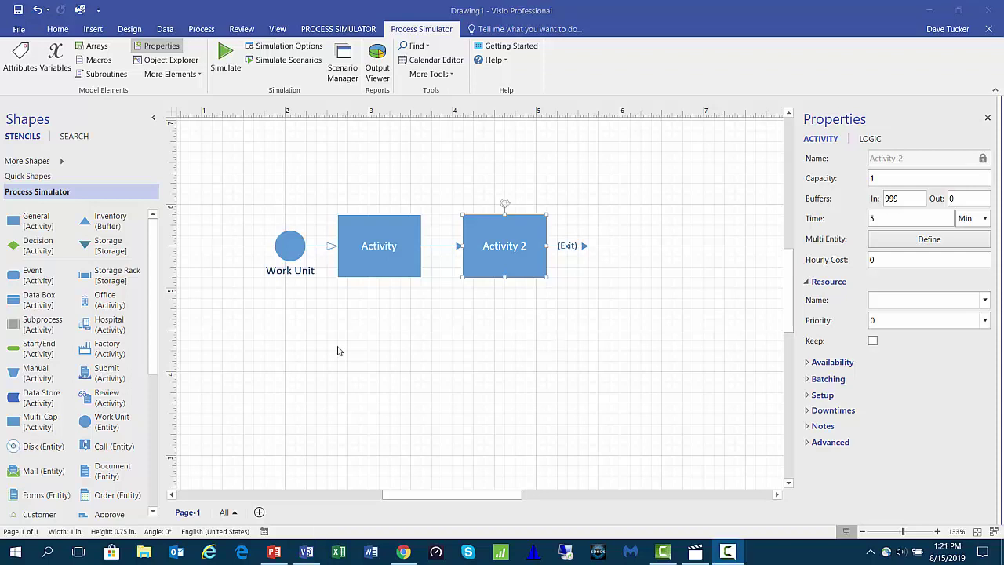
Simulate the model fitted to the window with animation turned off, and review the results report before closing it.
left_click(225, 59)
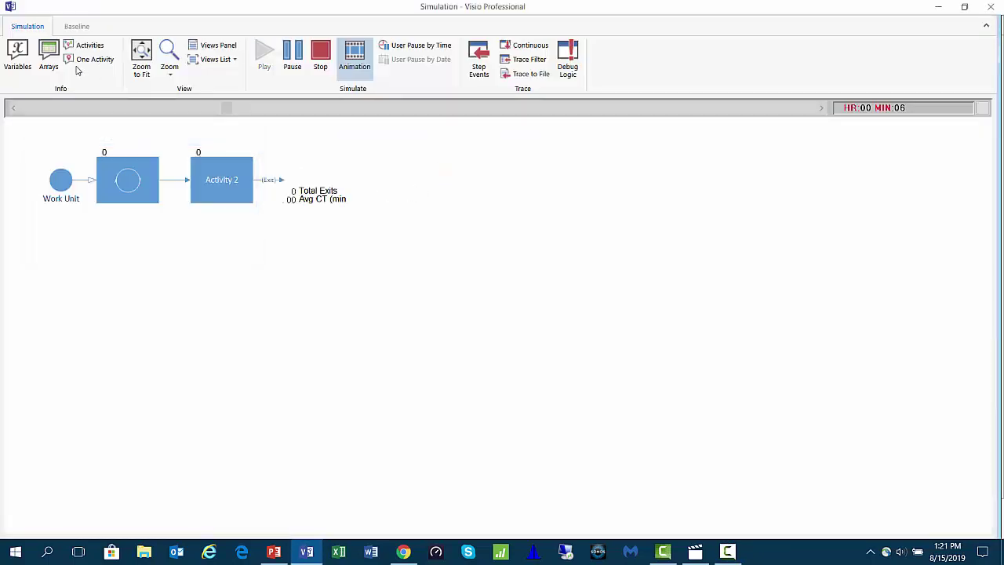
left_click(141, 61)
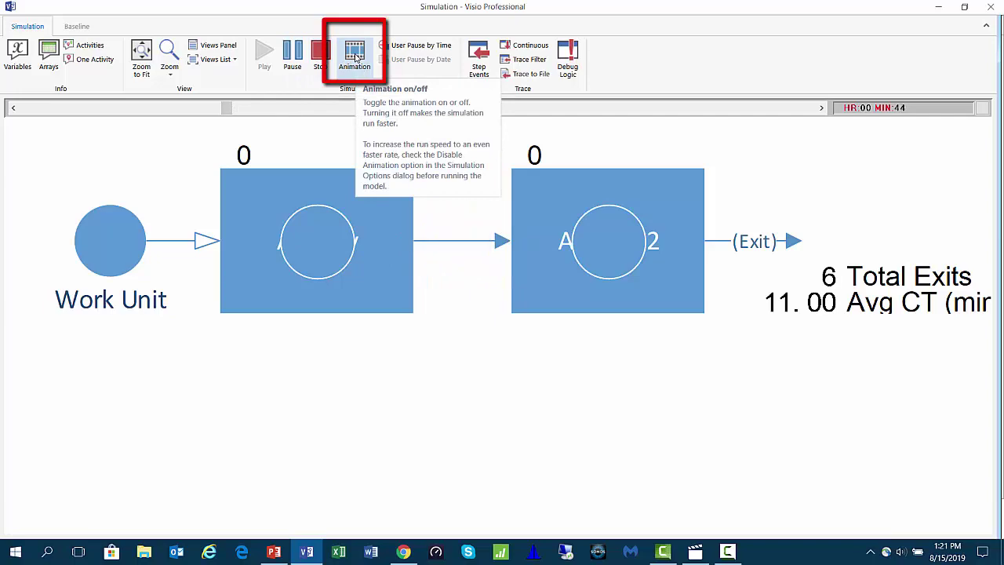
left_click(357, 59)
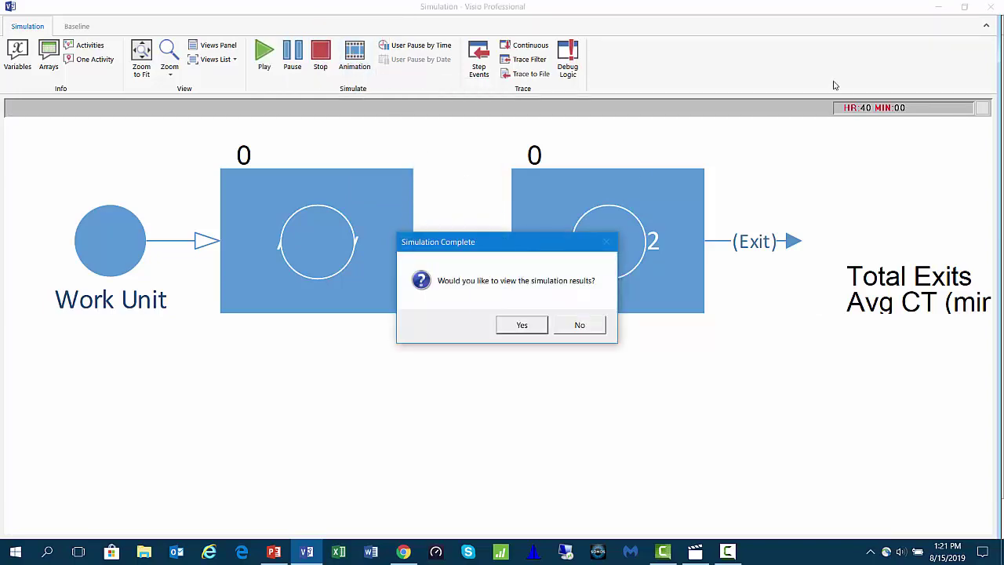
left_click(521, 326)
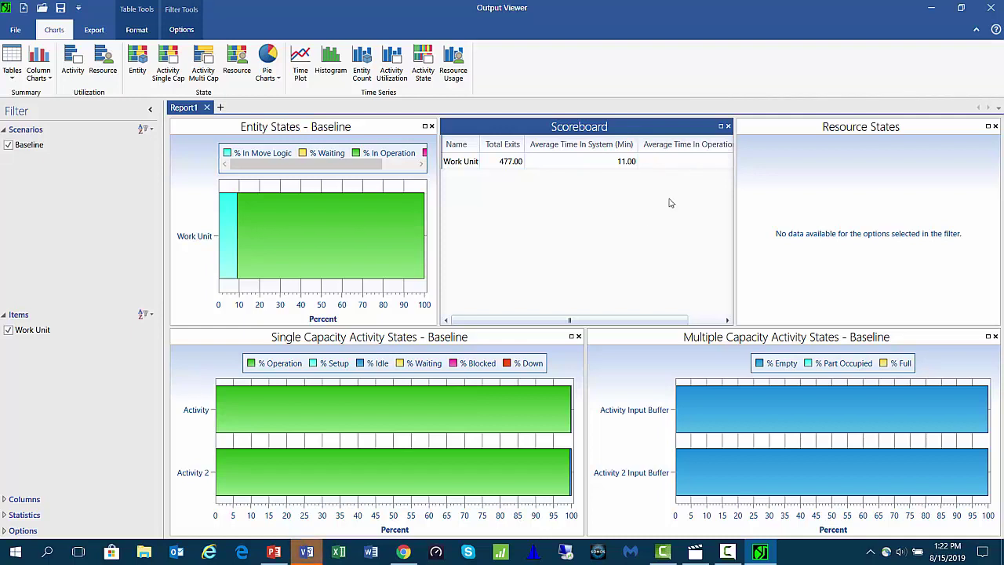
left_click(991, 7)
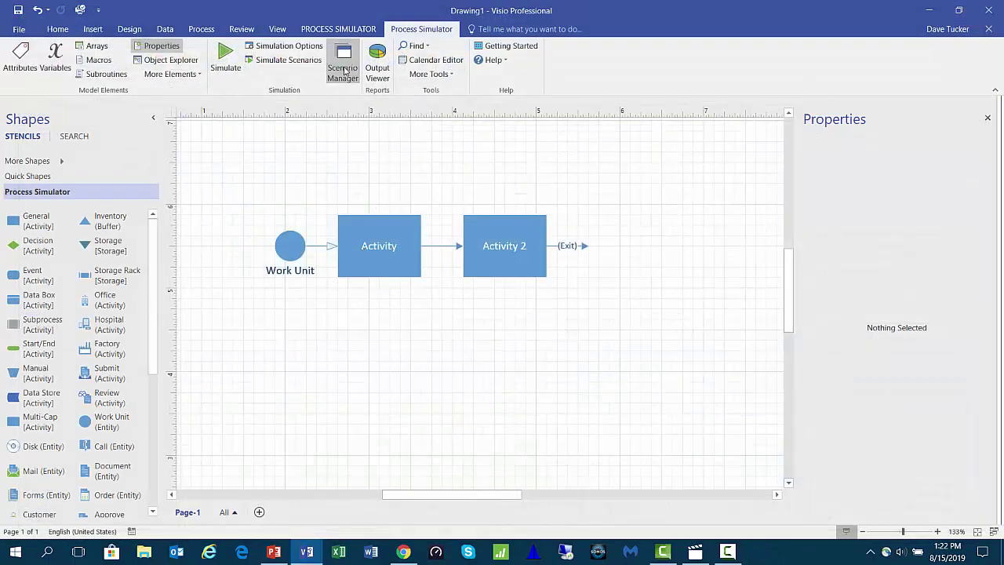
Open the Scenario Manager and add a new scenario beside the Baseline.
left_click(342, 71)
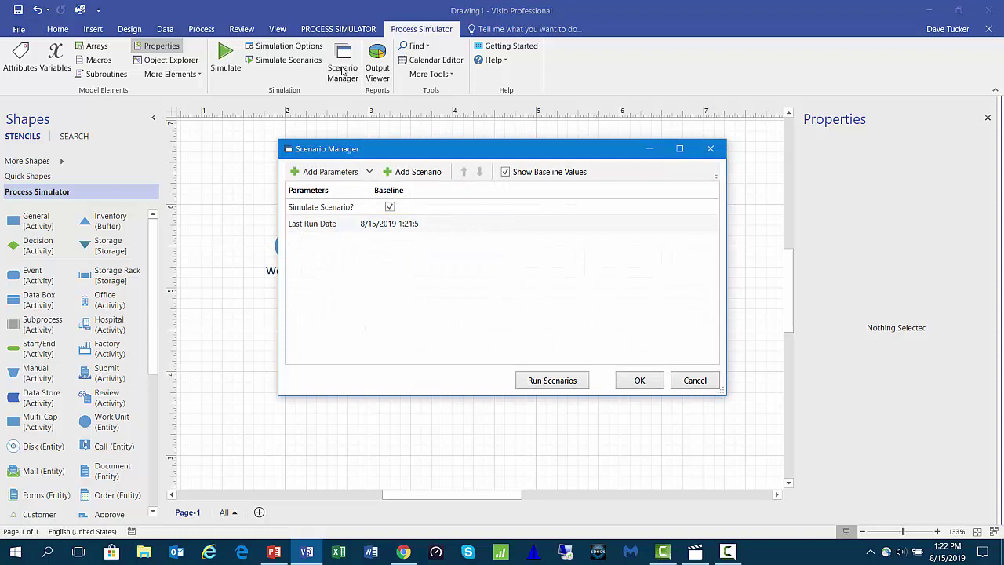
left_click(395, 173)
left_click(525, 286)
Add the Time parameters of Activity and Activity_2 to the scenario table, and save the scenario setup.
left_click(299, 172)
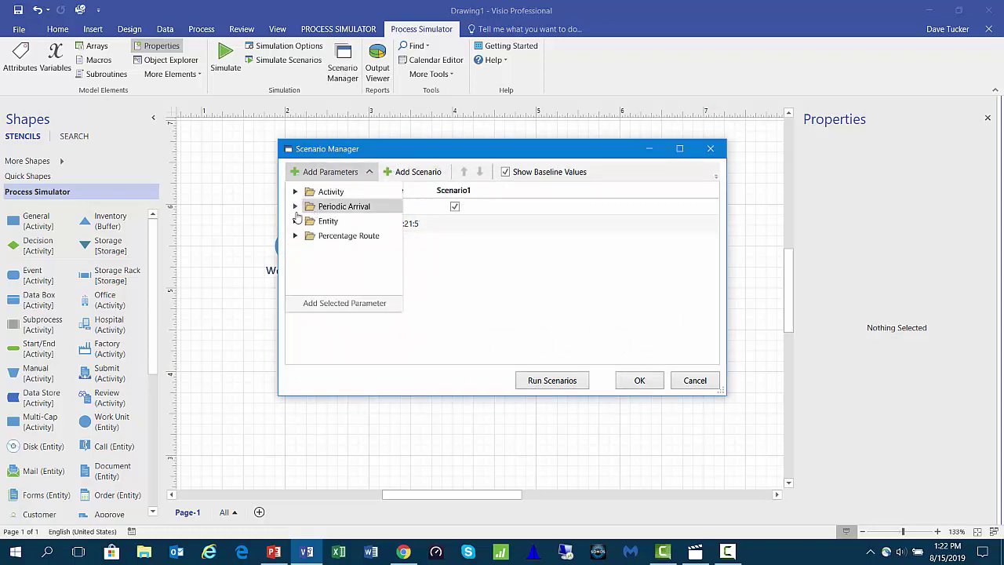
left_click(296, 192)
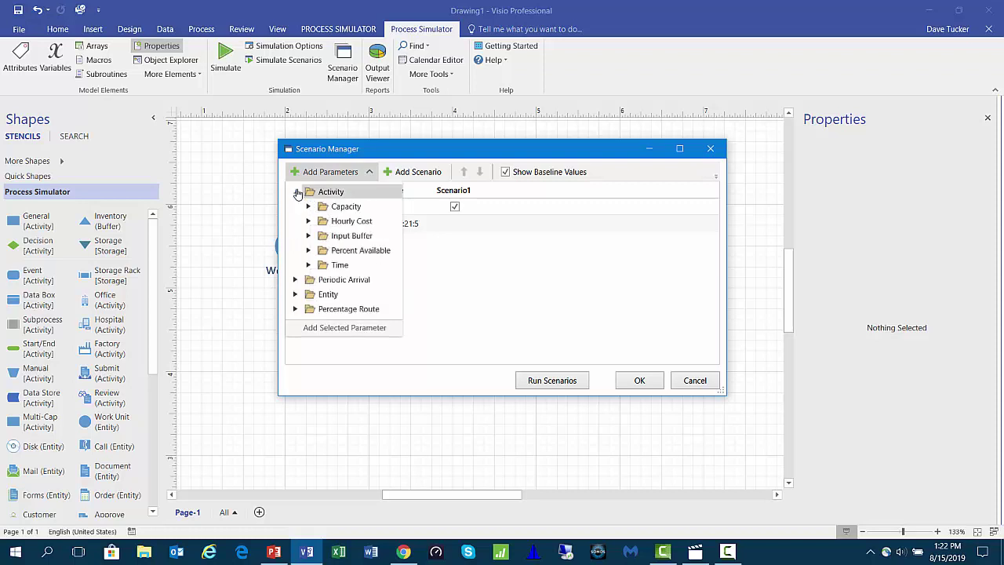
left_click(309, 266)
double_click(351, 280)
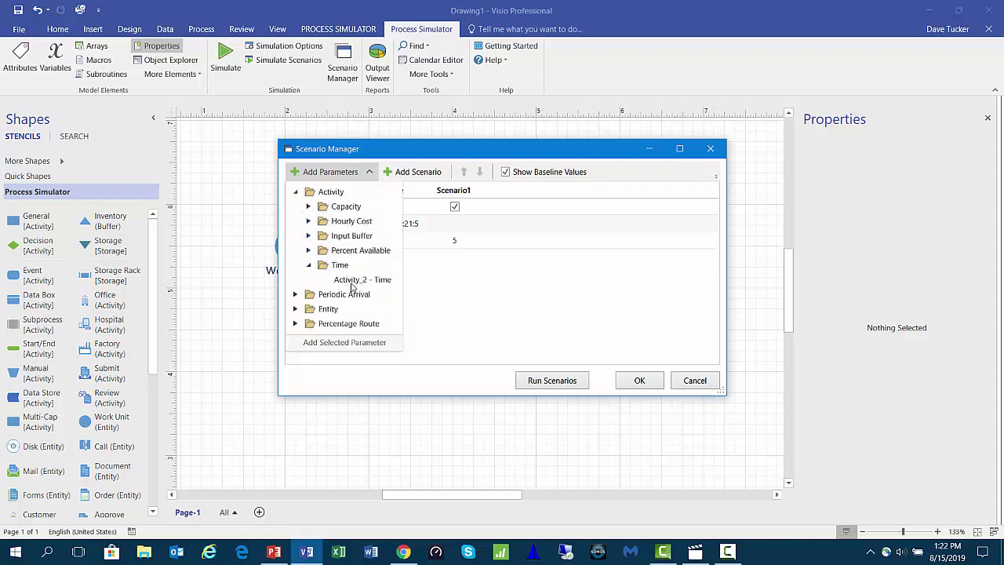
double_click(352, 282)
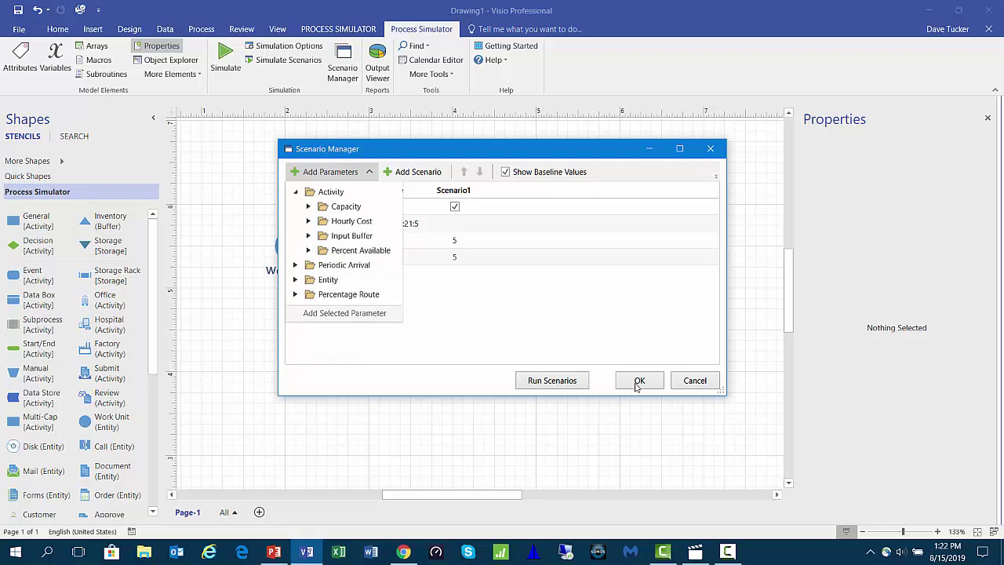
left_click(638, 383)
left_click(637, 382)
Reopen the Scenario Manager and set the Activity time in Scenario1 to U(5, 1).
left_click(346, 70)
left_click(466, 239)
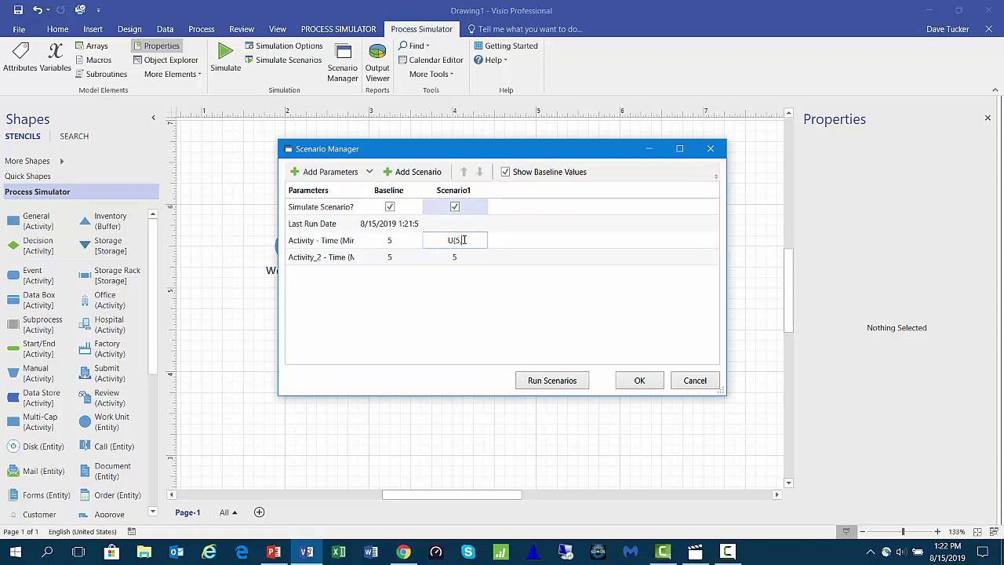
type("U(5,1")
type("0")
Set the Activity_2 time in Scenario1 to U(5, 2).
left_click(461, 256)
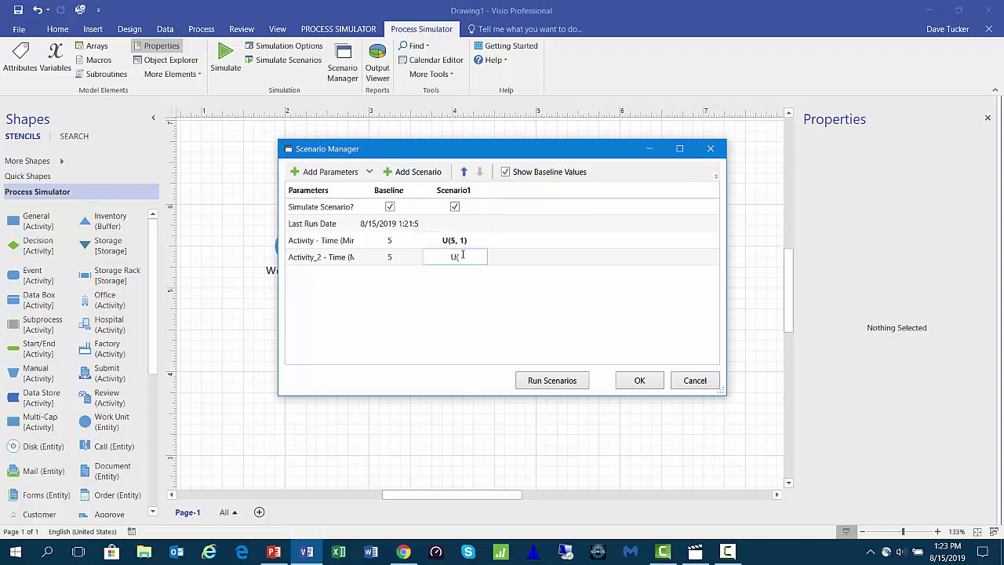
type("U(5,1")
key("Return")
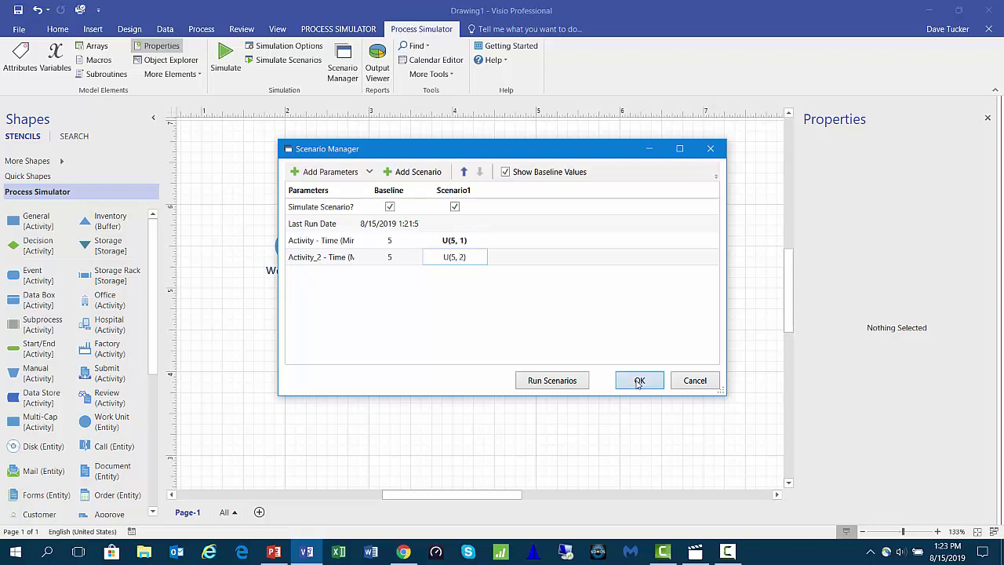
Exclude the Baseline from simulation and run only Scenario1, with the model fitted to the window and animation turned off.
left_click(390, 207)
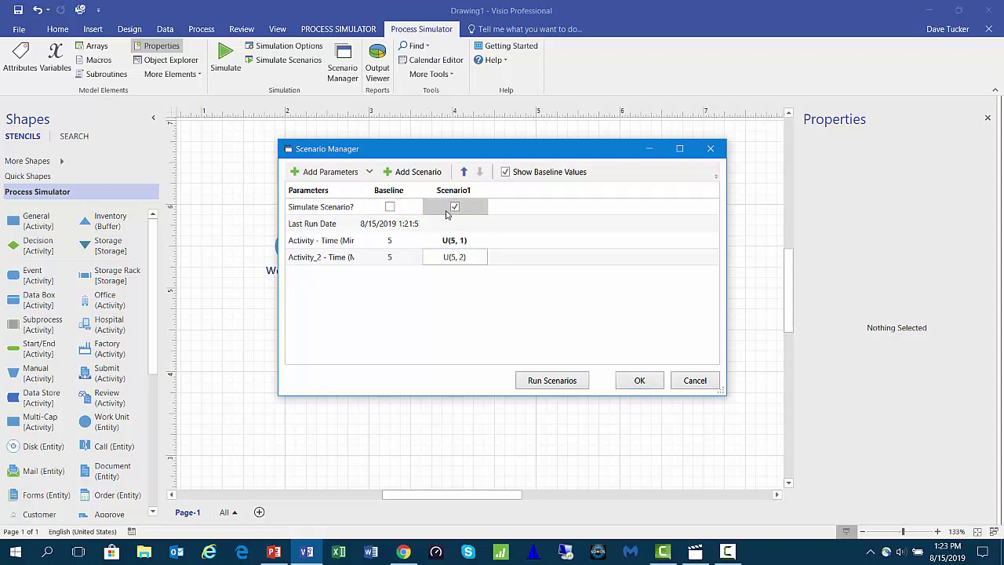
left_click(549, 380)
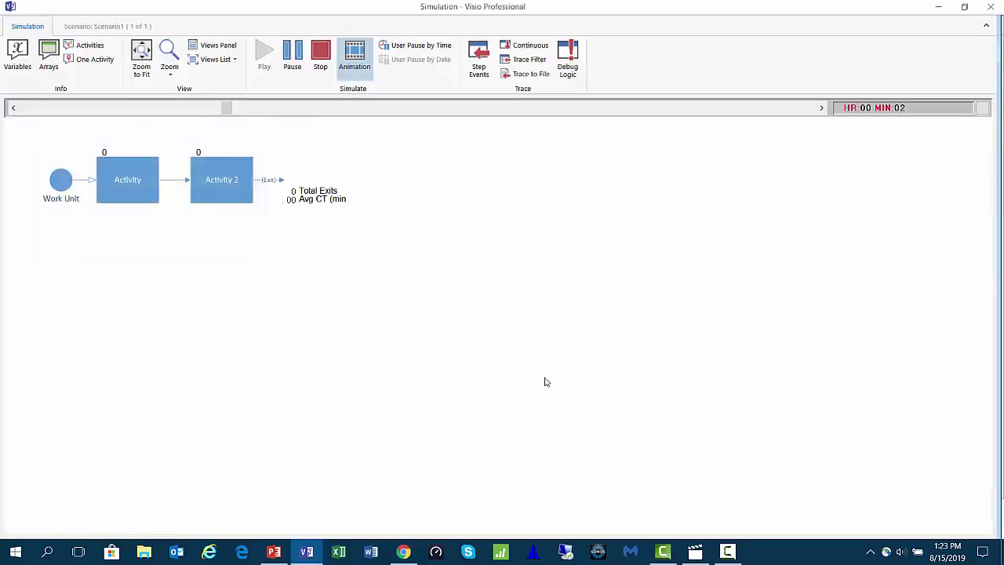
left_click(141, 57)
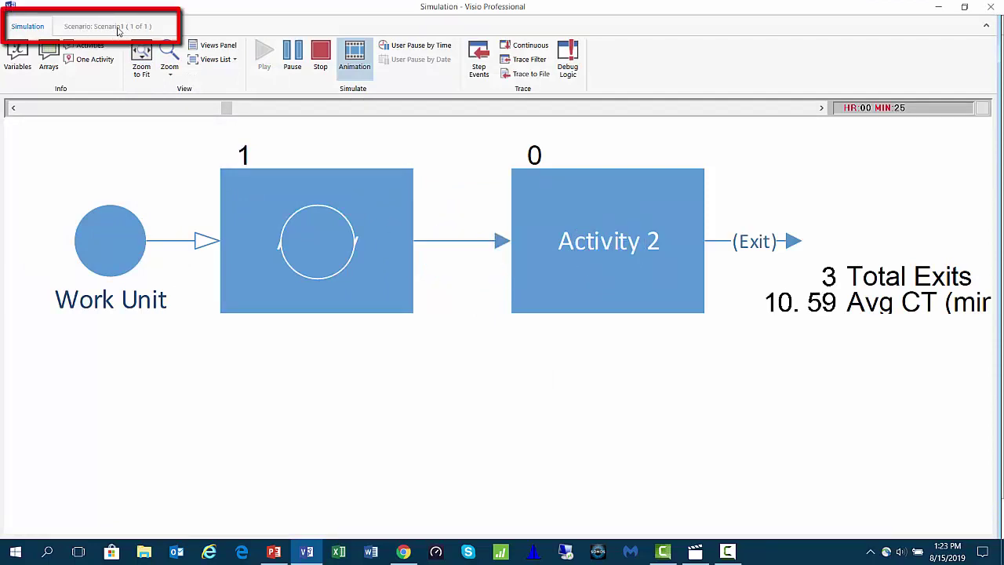
left_click(360, 63)
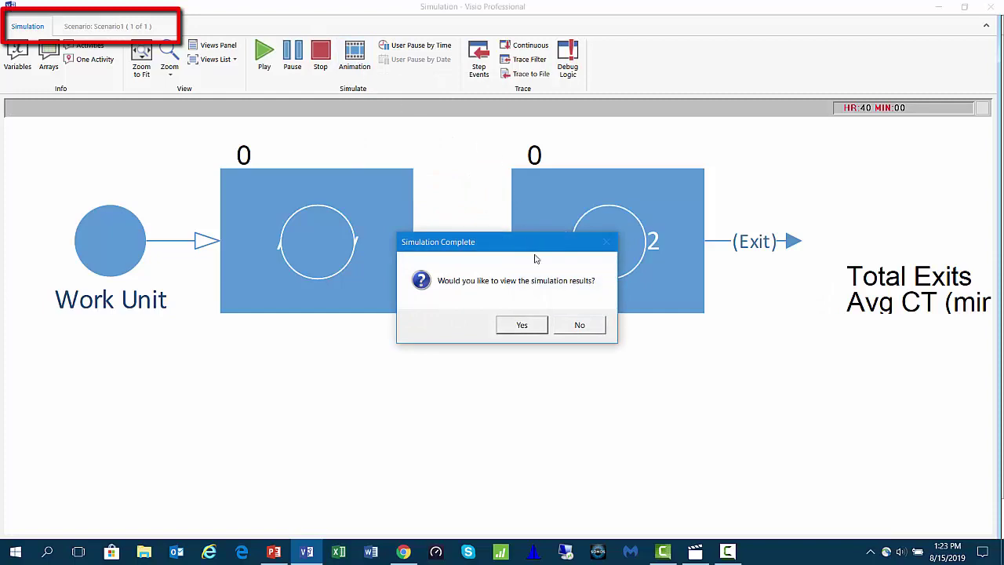
Open the simulation results and include Scenario1 beside the Baseline in the report charts.
left_click(522, 324)
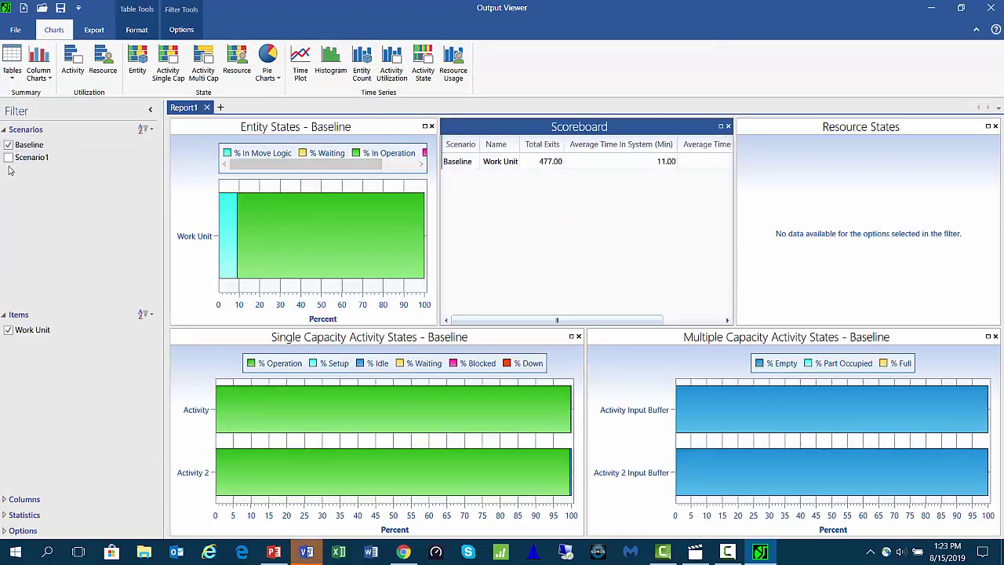
left_click(8, 158)
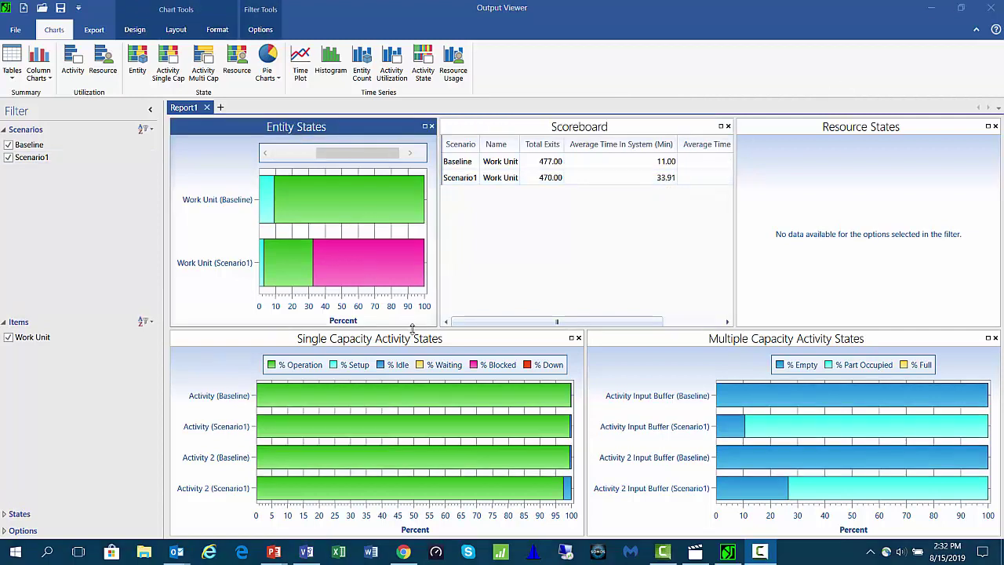
Make the upper row of charts slightly taller and inspect the Work Unit's % In Operation and % Blocked states in Scenario1.
left_click_drag(411, 328, 412, 344)
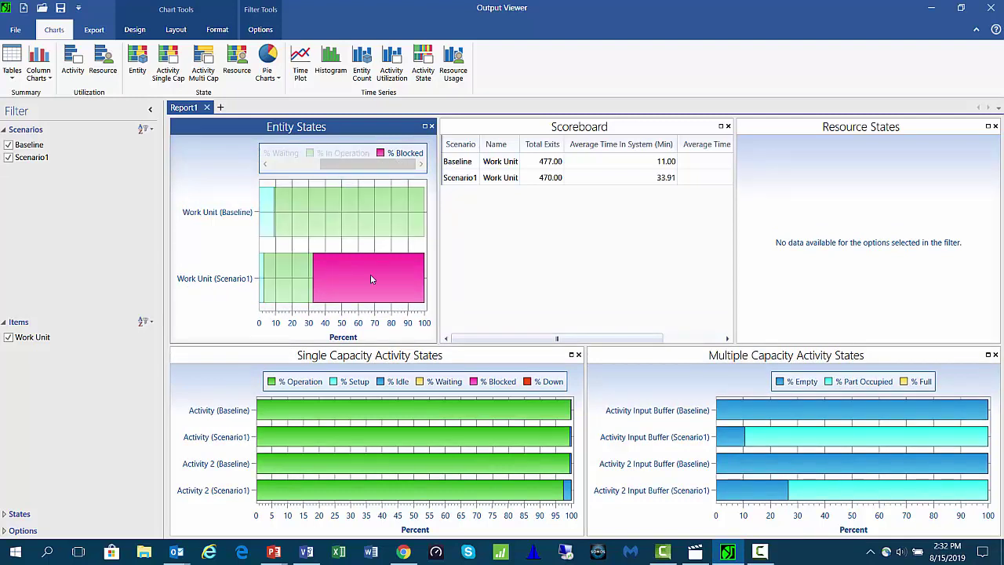
mouse_move(297, 281)
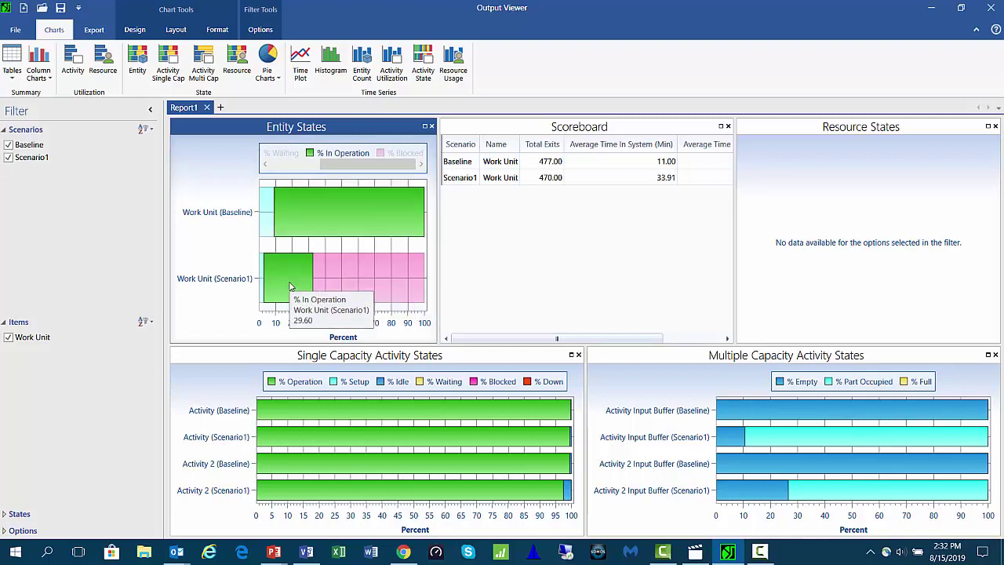
mouse_move(347, 281)
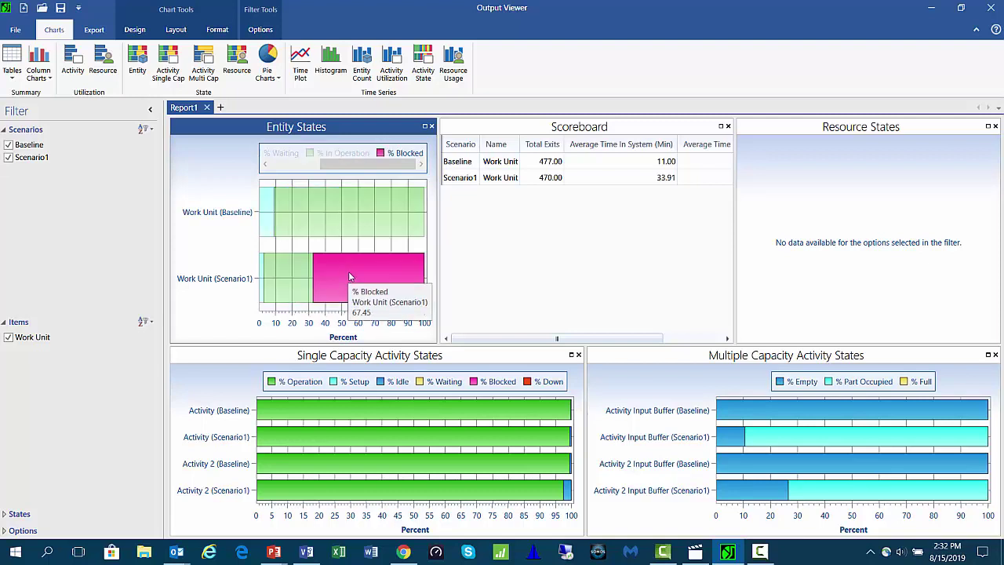